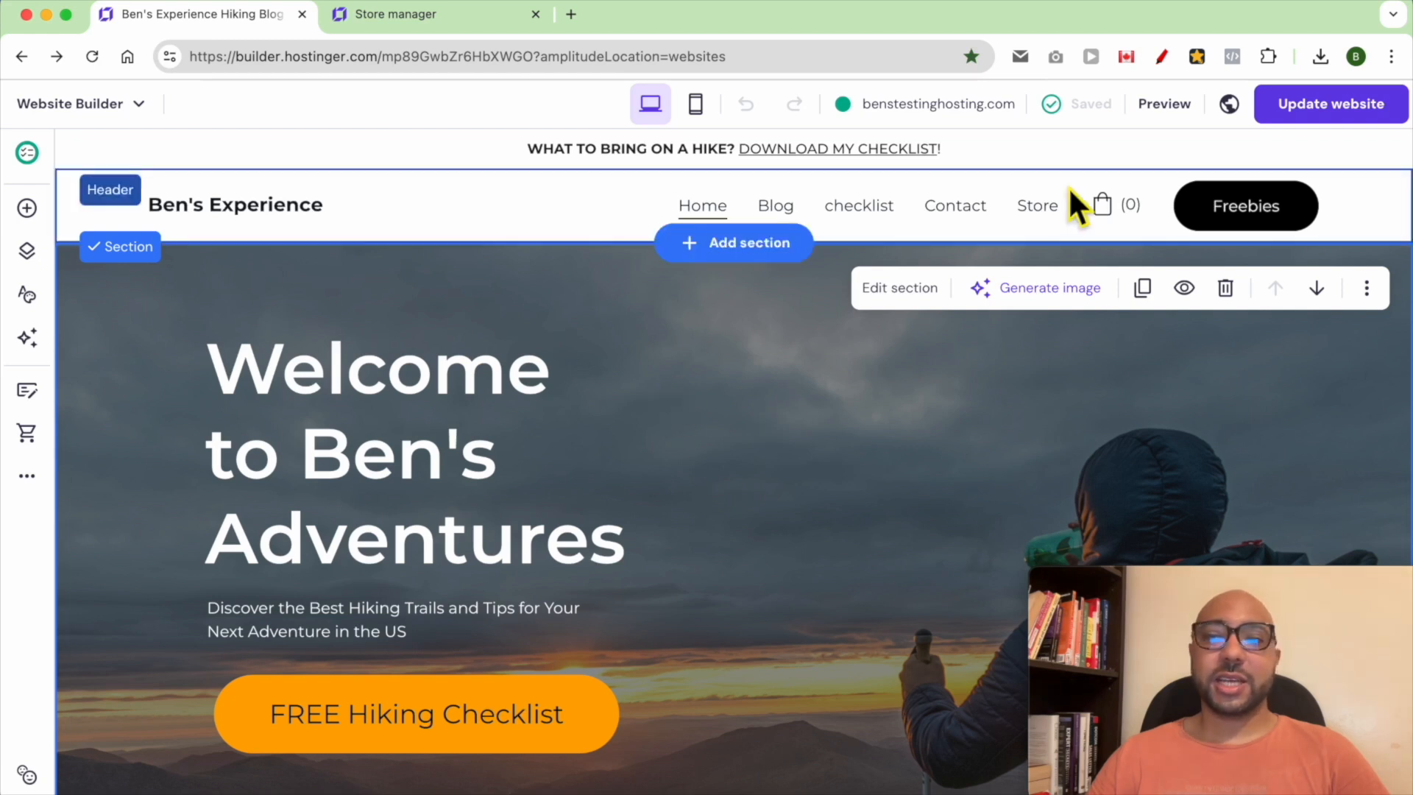
# - View the website's Store page and open the Payments section of the Store manager's settings
pyautogui.click(1042, 208)
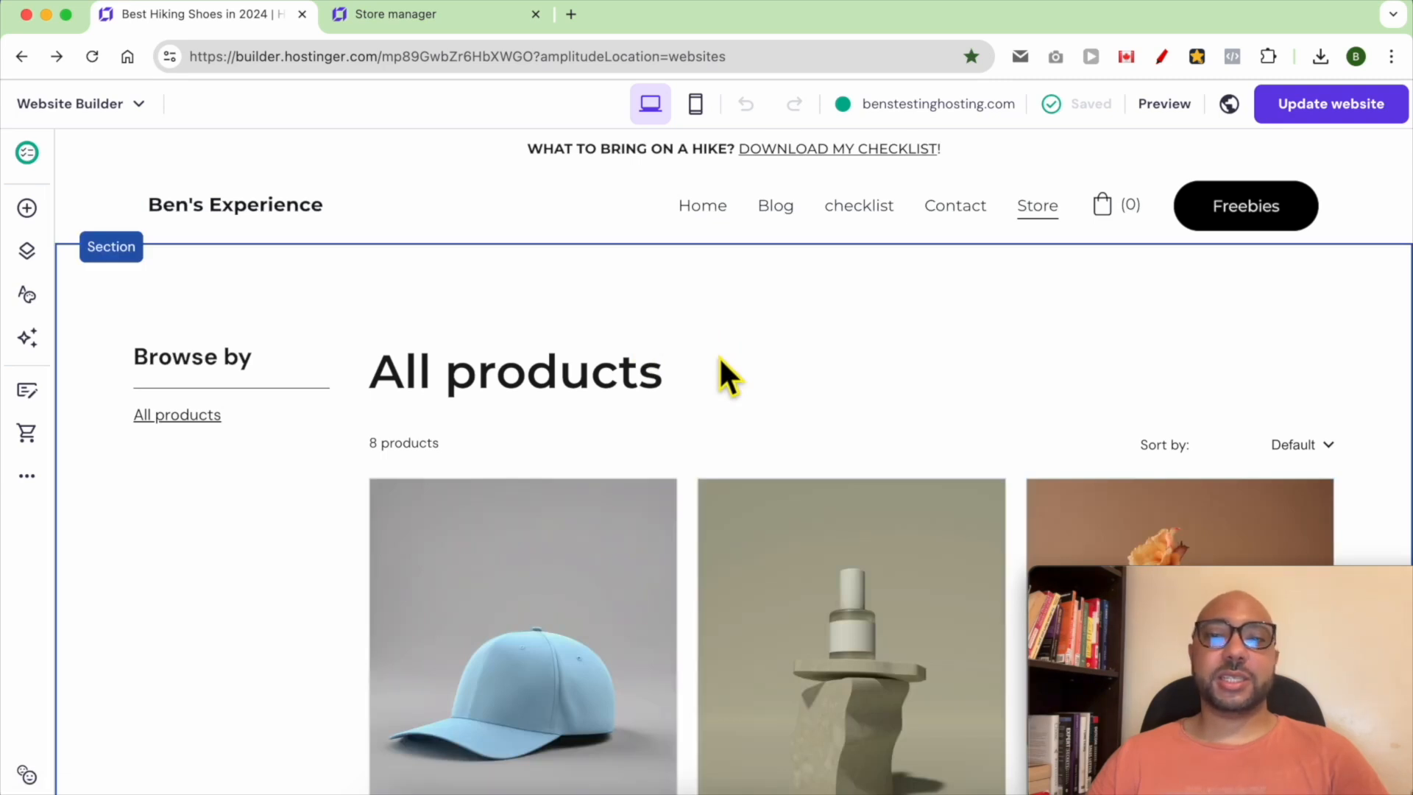
pyautogui.click(139, 105)
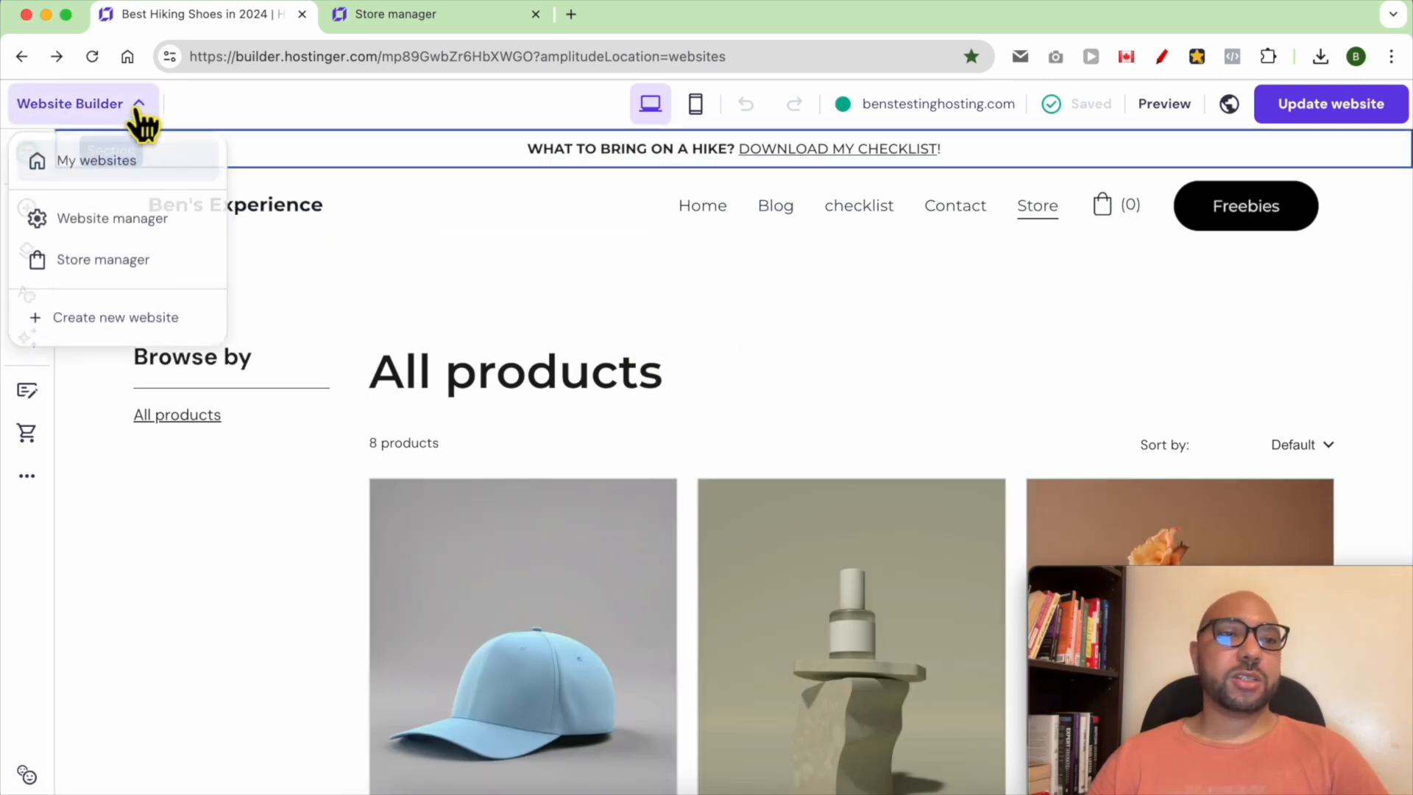
pyautogui.click(109, 259)
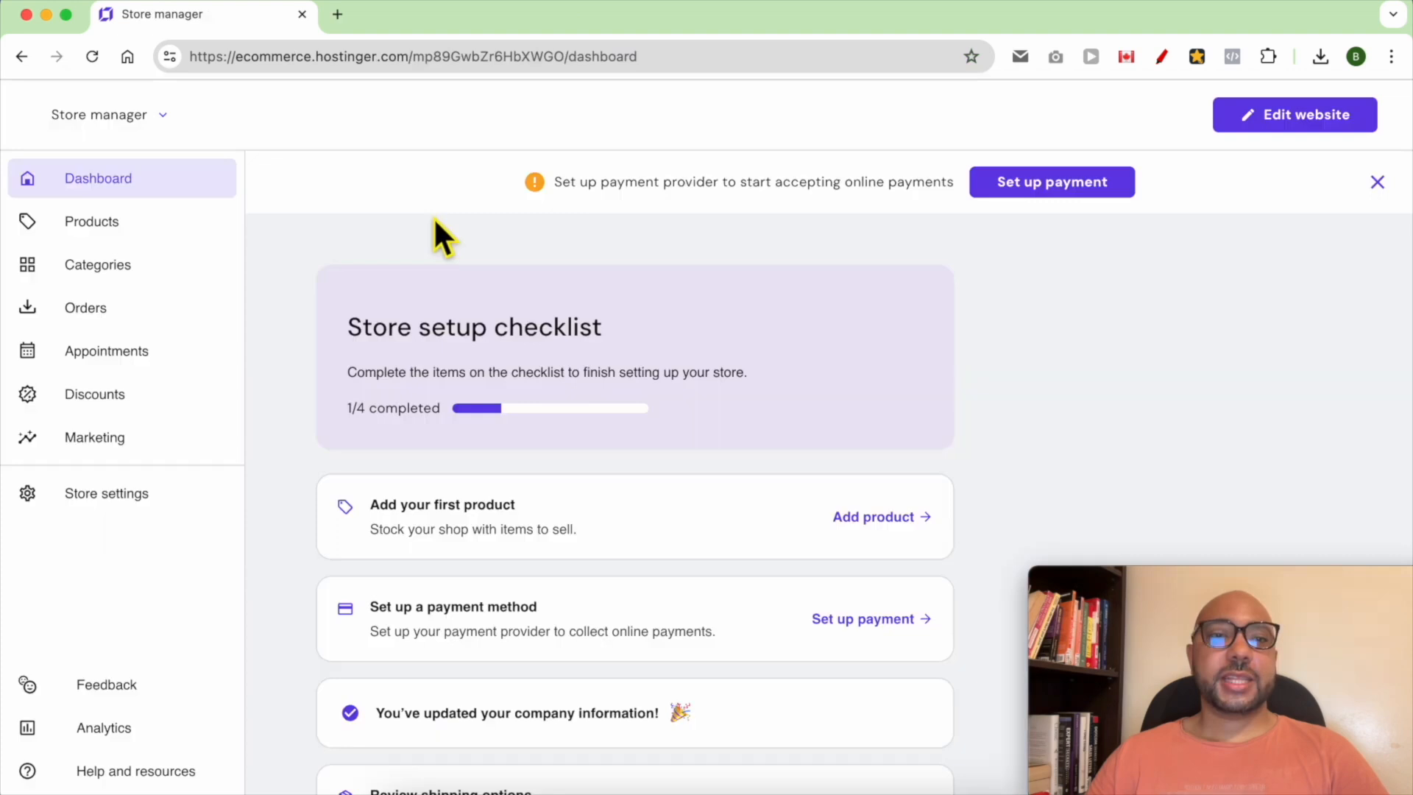
pyautogui.click(179, 507)
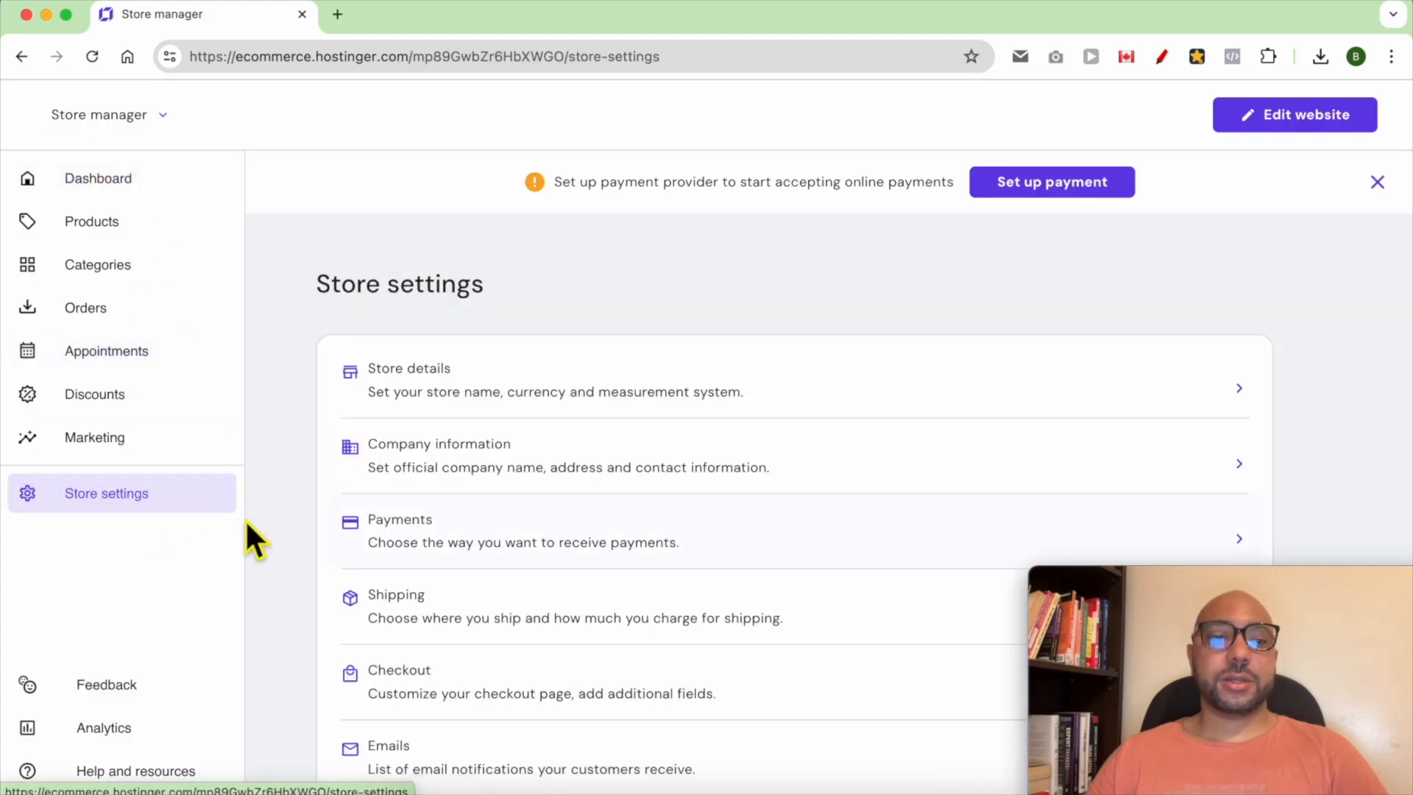
pyautogui.click(492, 523)
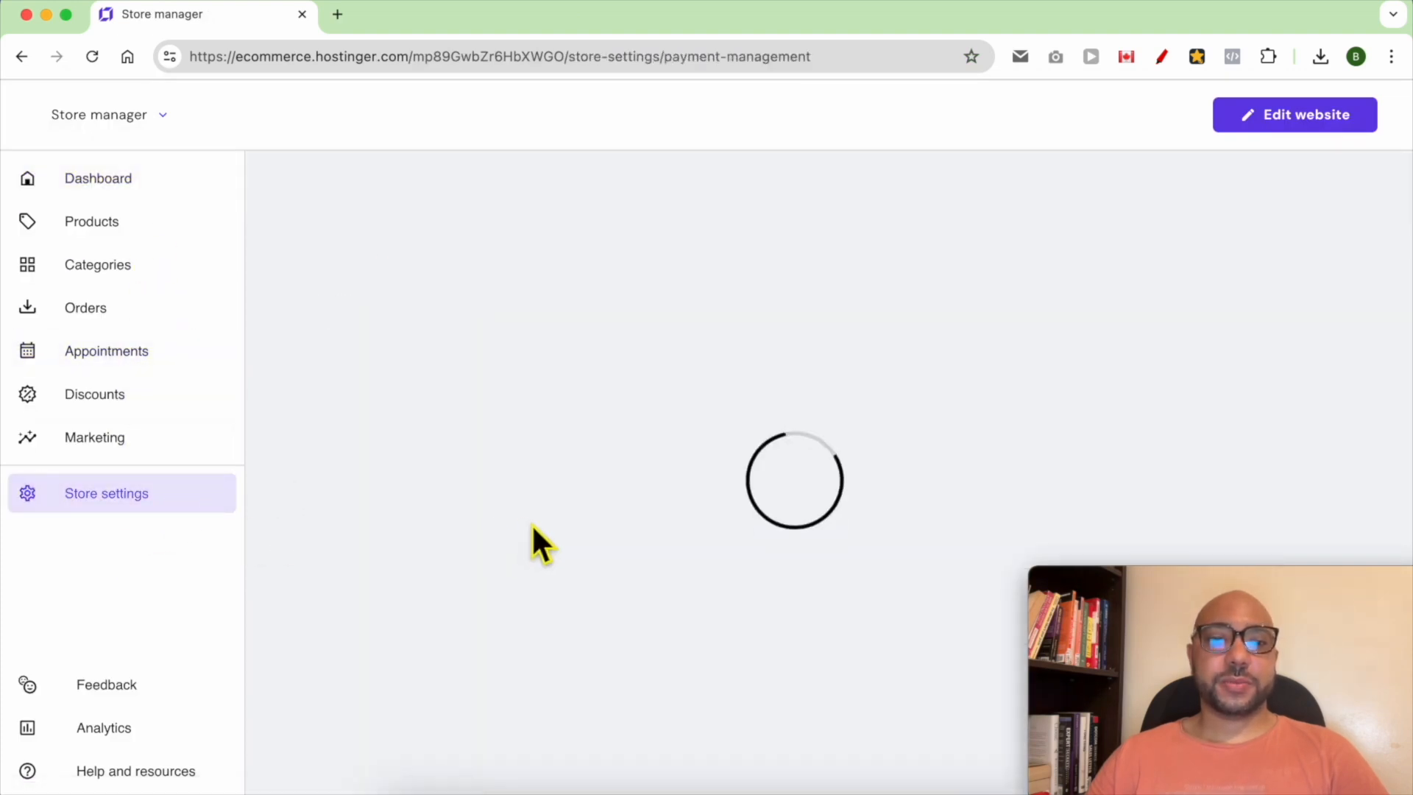
# - Add a manual payment method named "Manual payment" to the store, without checkout instructions, and save it
pyautogui.scroll(-1, 652, 462)
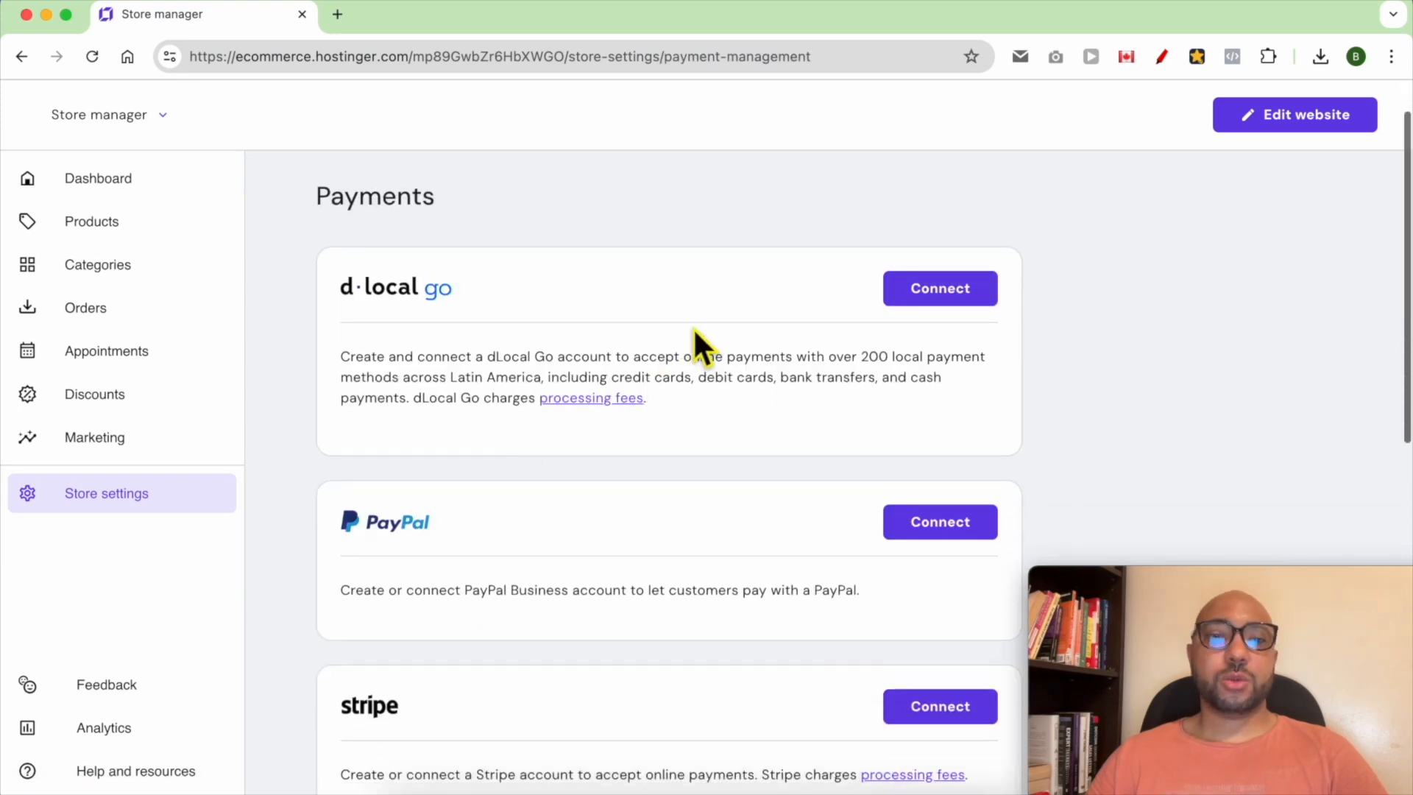
pyautogui.scroll(-4, 743, 323)
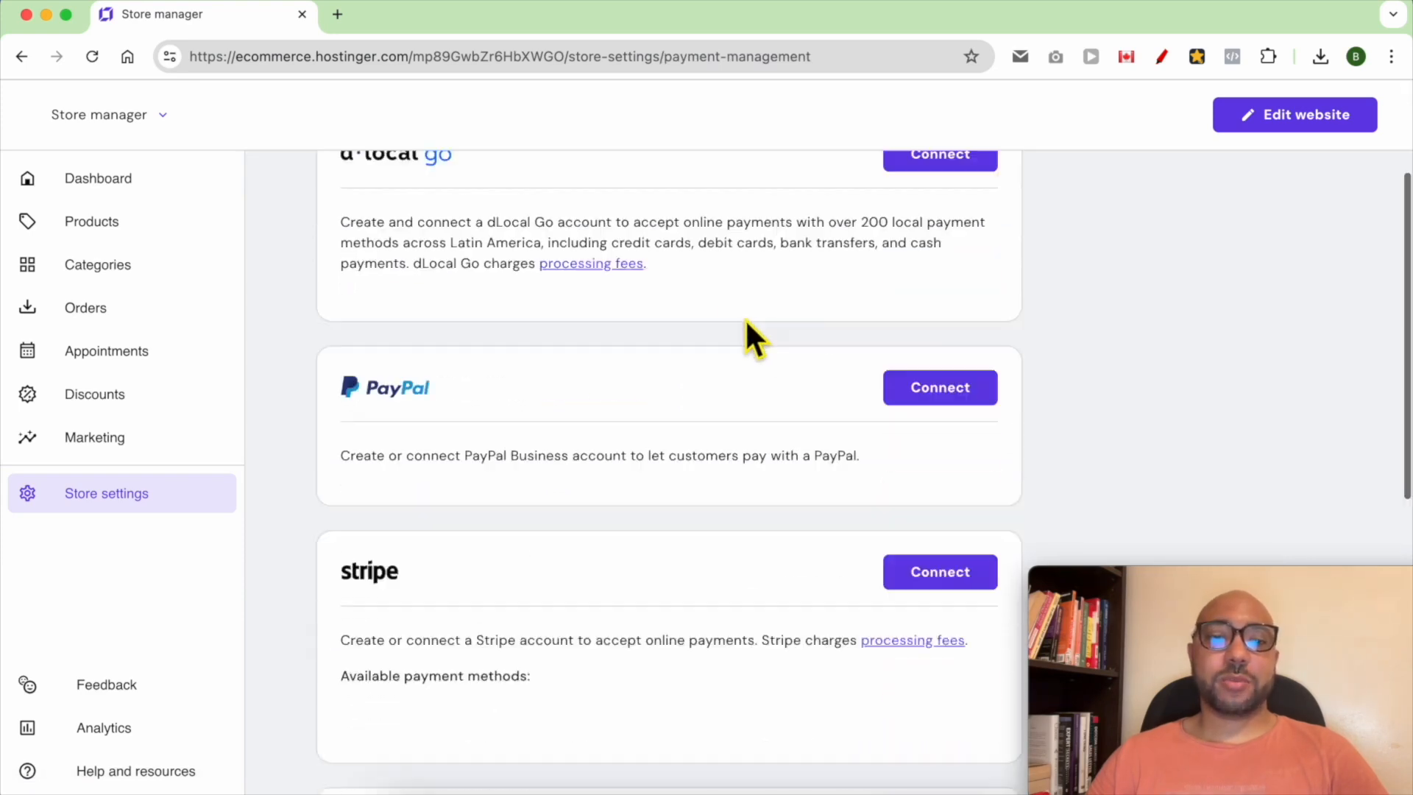
pyautogui.scroll(-3, 789, 399)
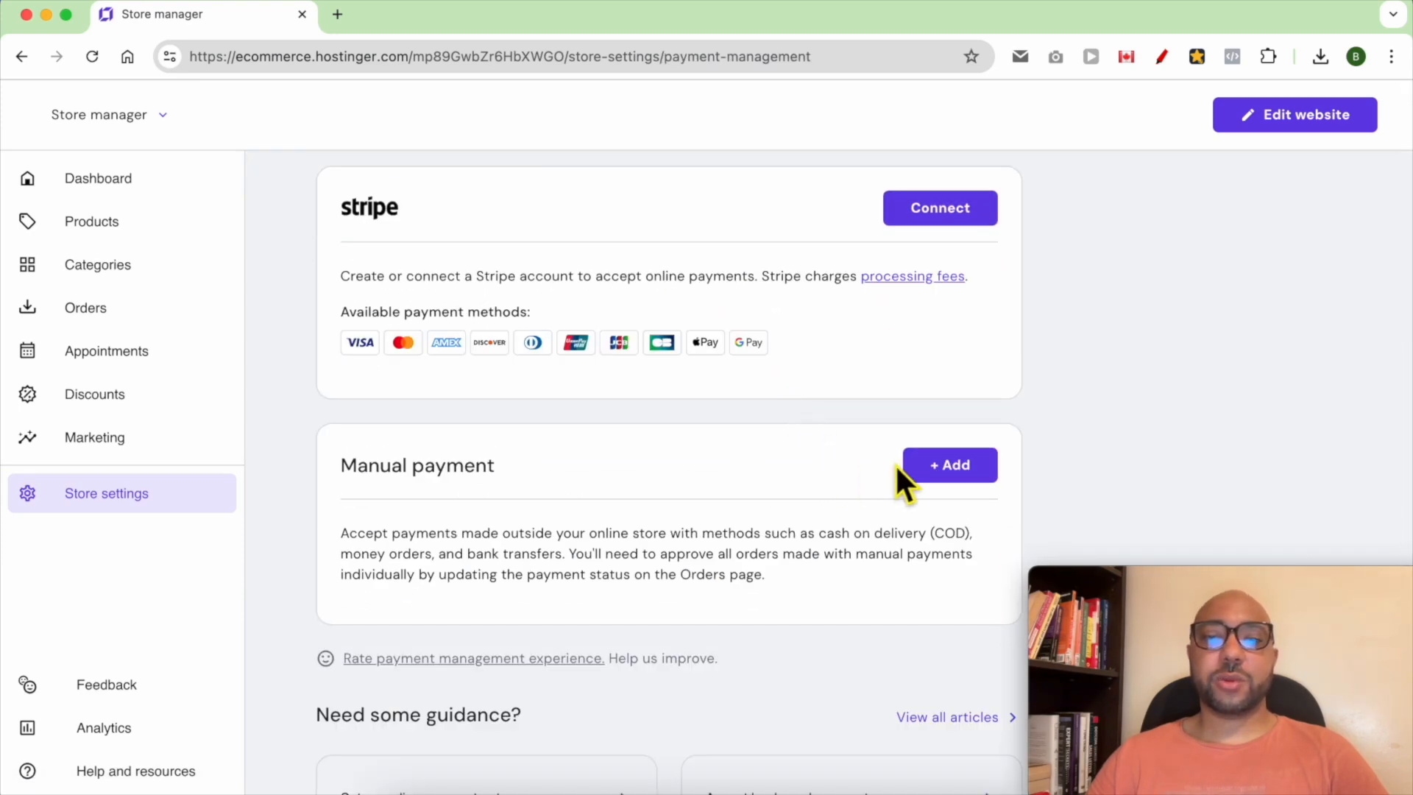
pyautogui.click(956, 465)
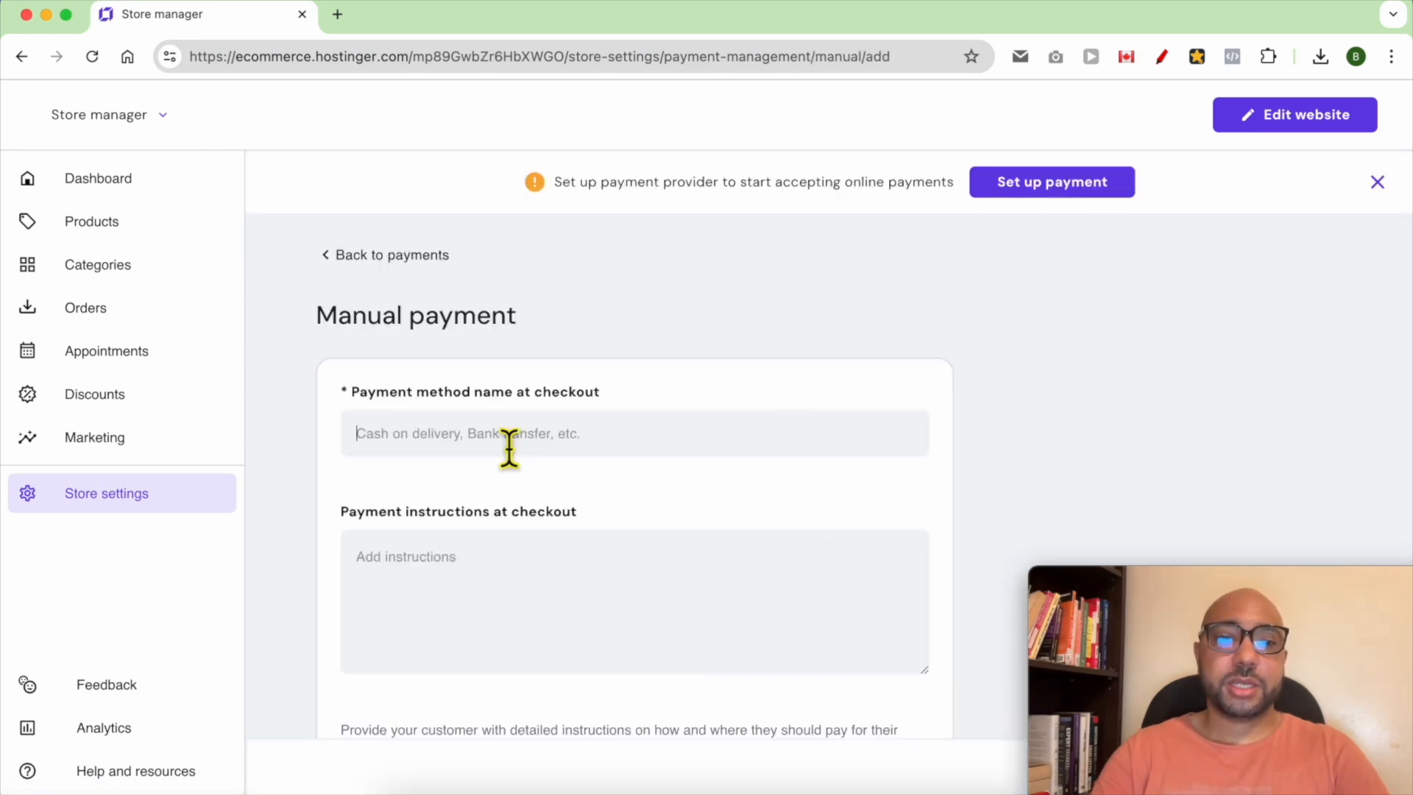
pyautogui.write('MA')
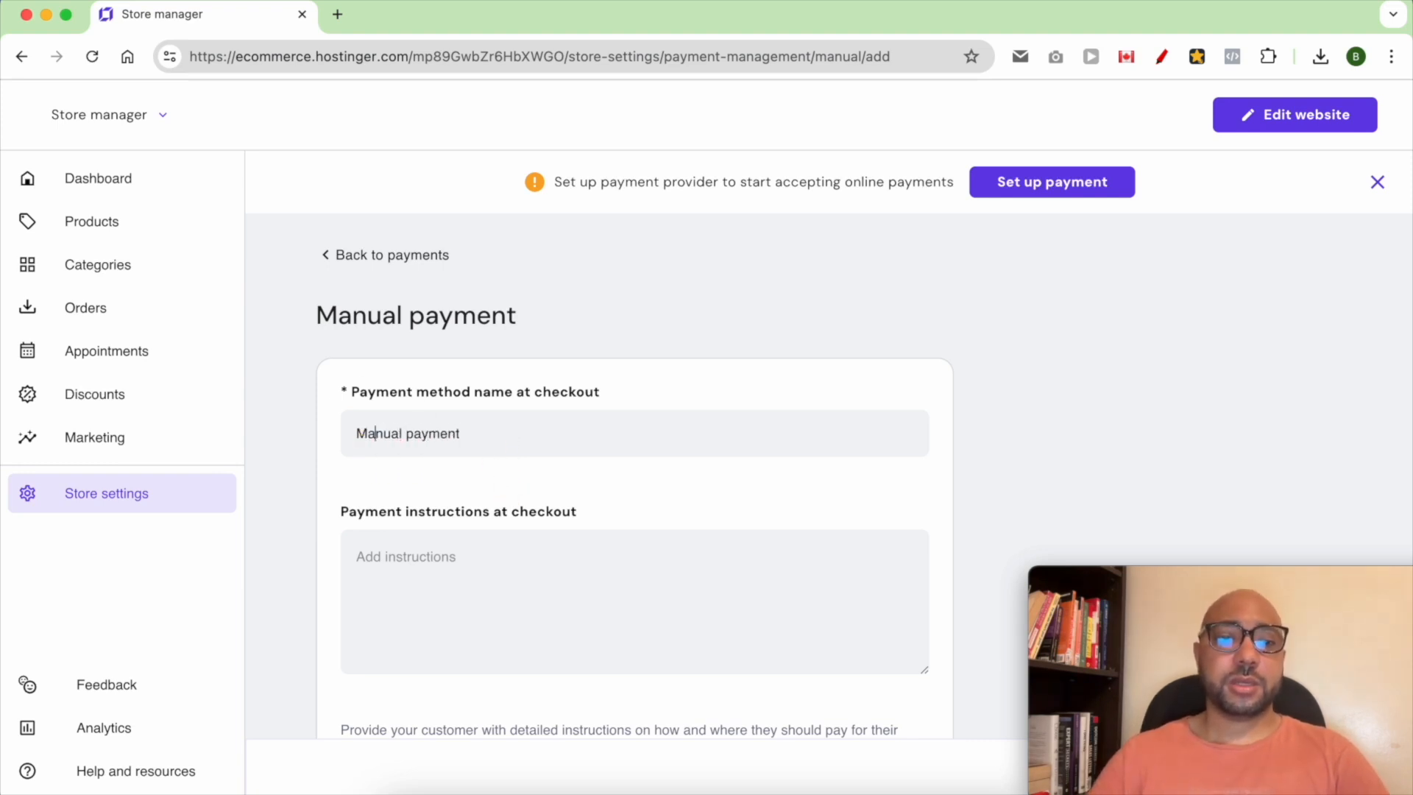
pyautogui.scroll(-5, 673, 486)
pyautogui.moveTo(1125, 581); pyautogui.dragTo(1069, 446)
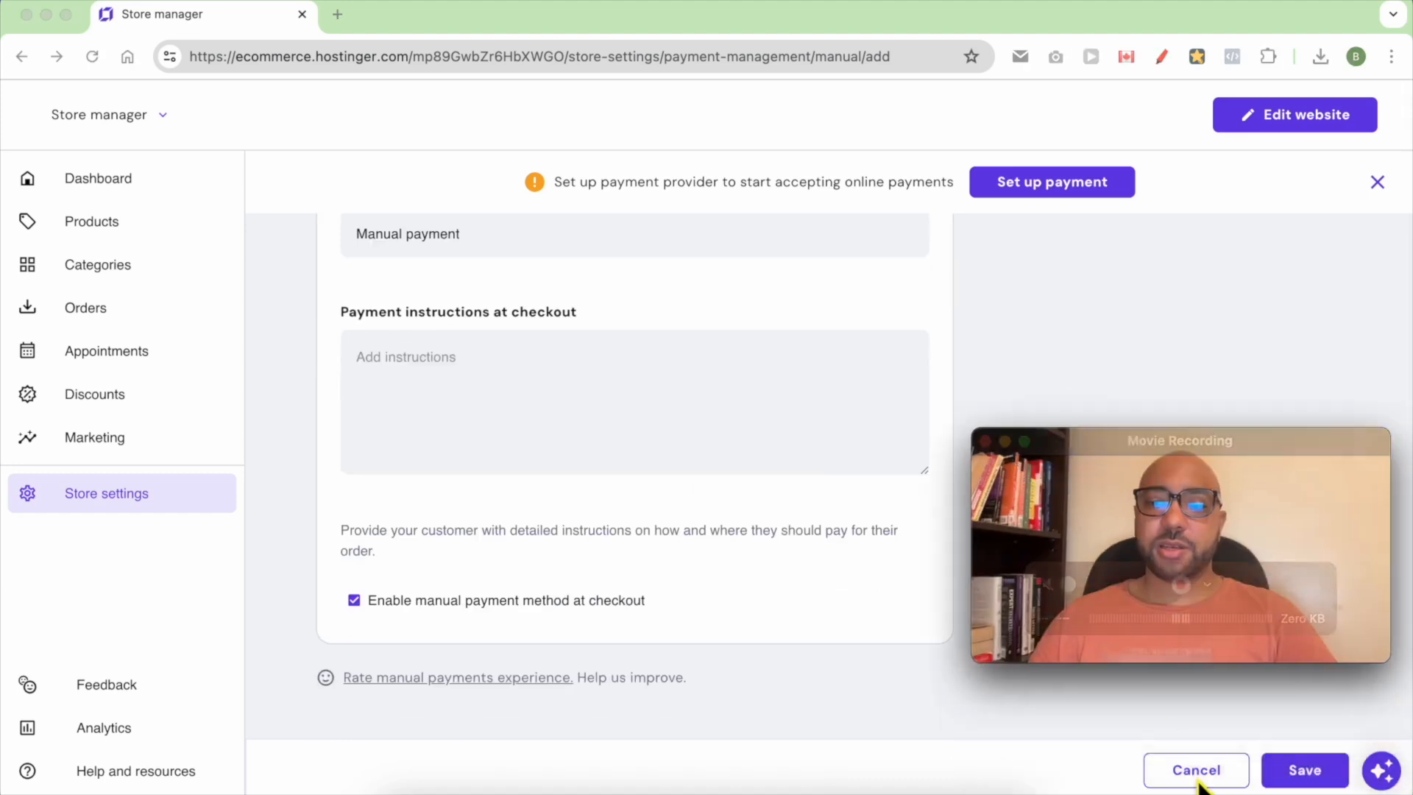
pyautogui.click(1304, 770)
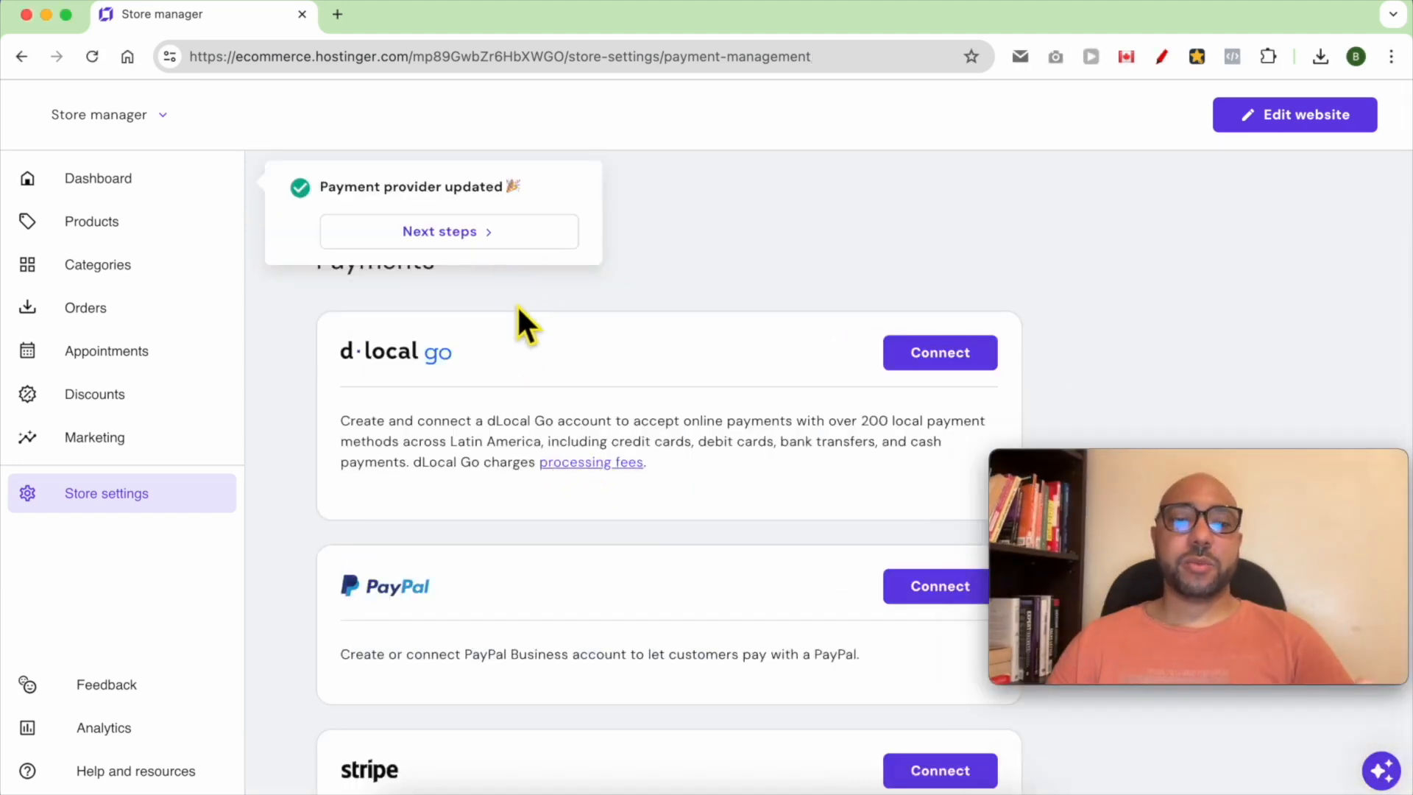
# - Add a new product of type Donation to the store's products and title it "Donation"
pyautogui.click(157, 243)
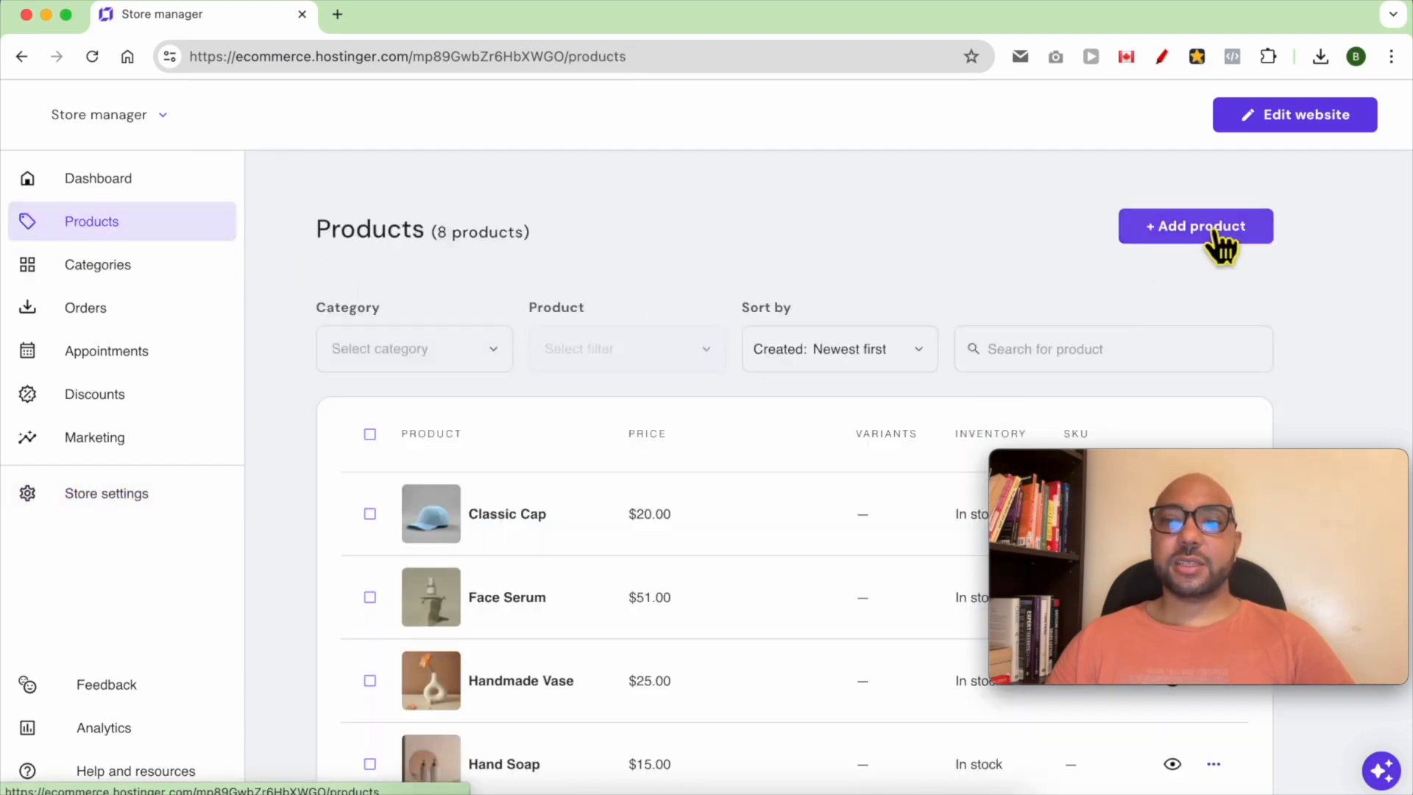
pyautogui.click(1214, 234)
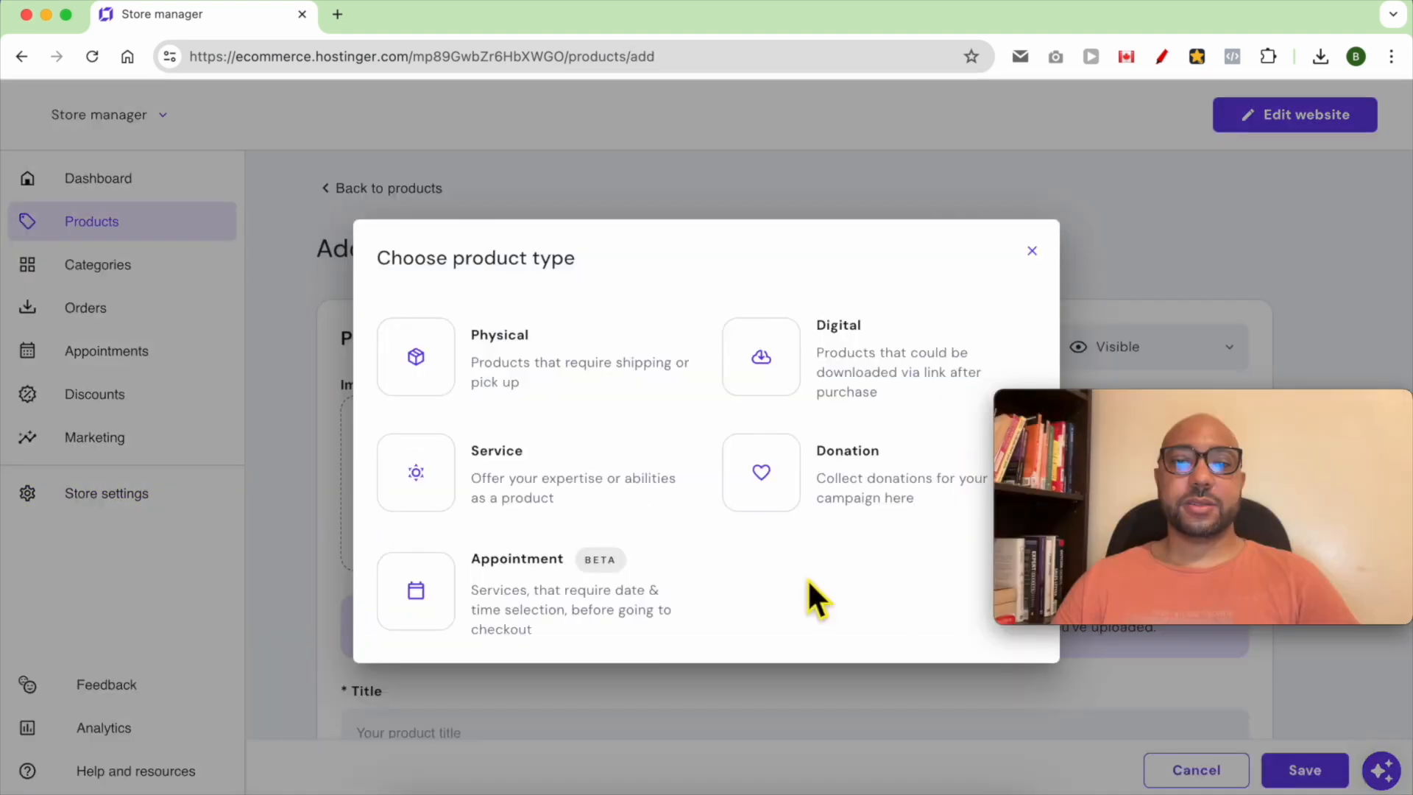
pyautogui.click(772, 497)
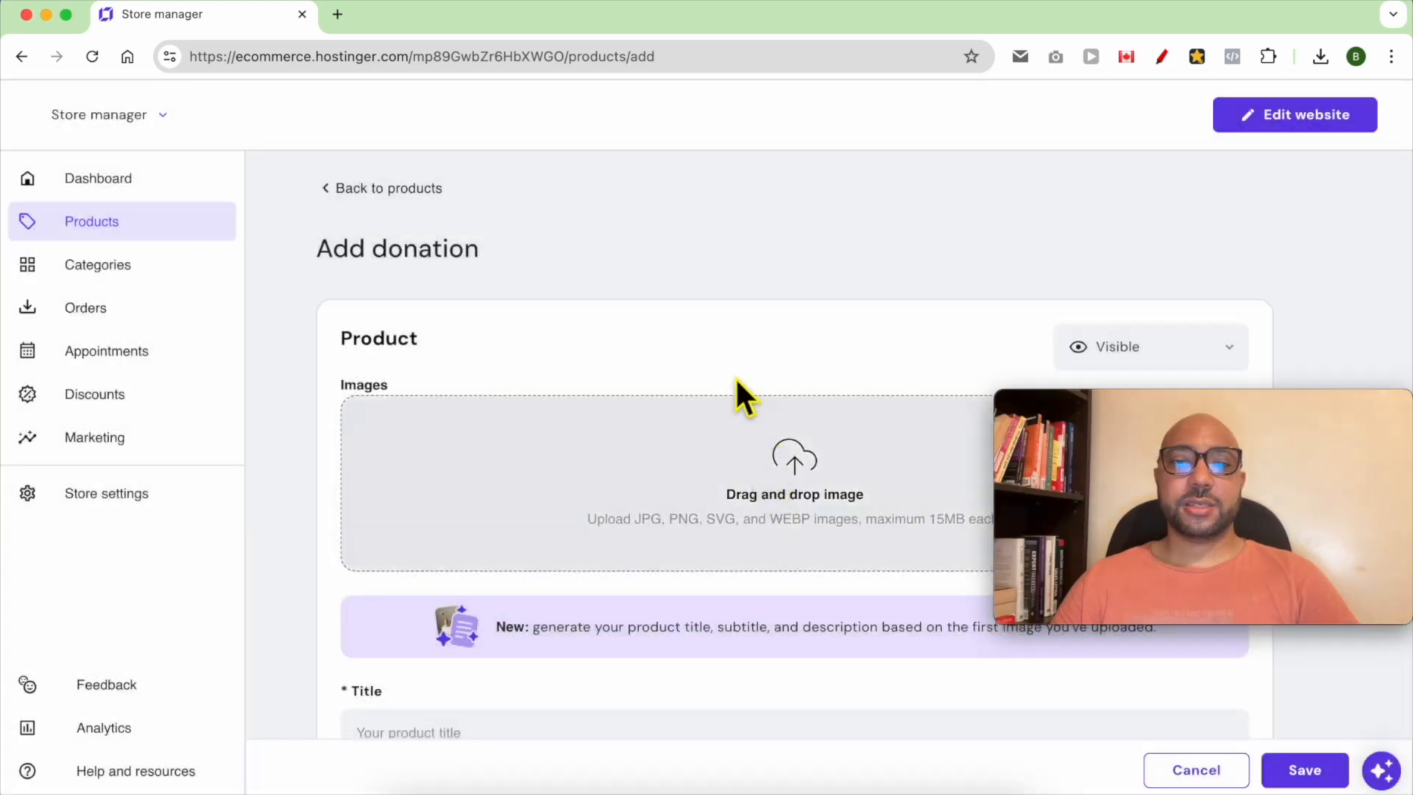
pyautogui.scroll(-3, 662, 398)
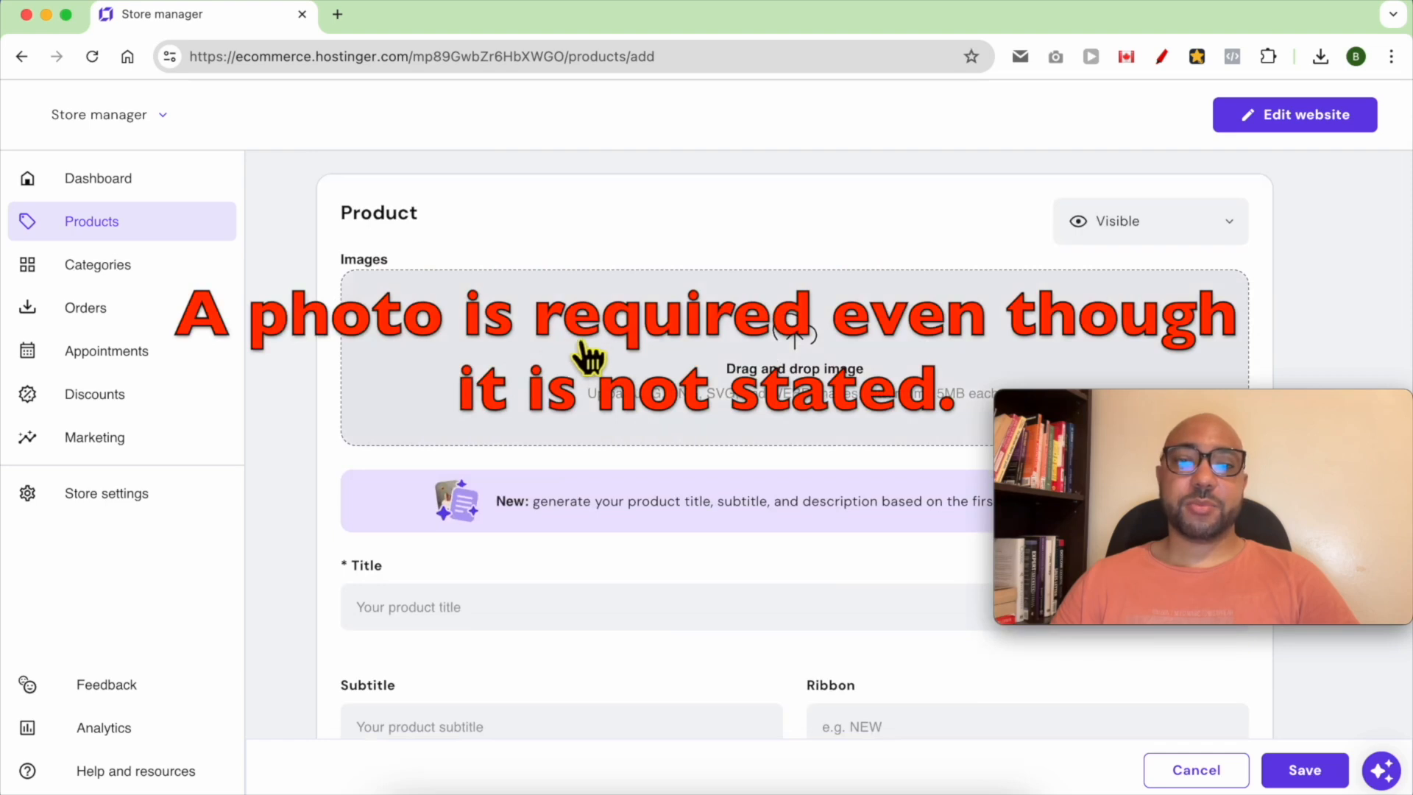
pyautogui.scroll(-2, 694, 409)
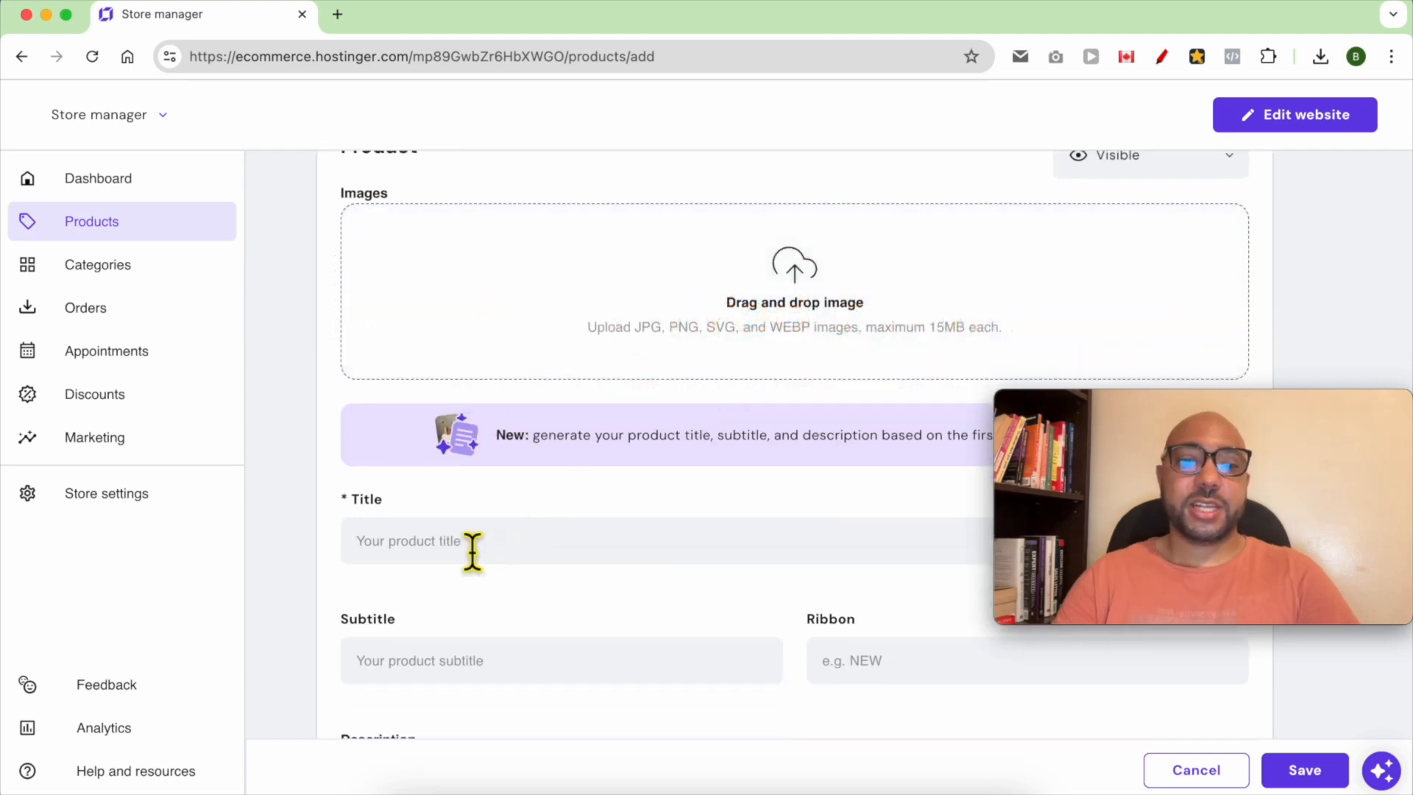
pyautogui.write('Donation')
# - Set the donation product's price to $1, leaving the subtitle and description empty
pyautogui.scroll(-5, 505, 531)
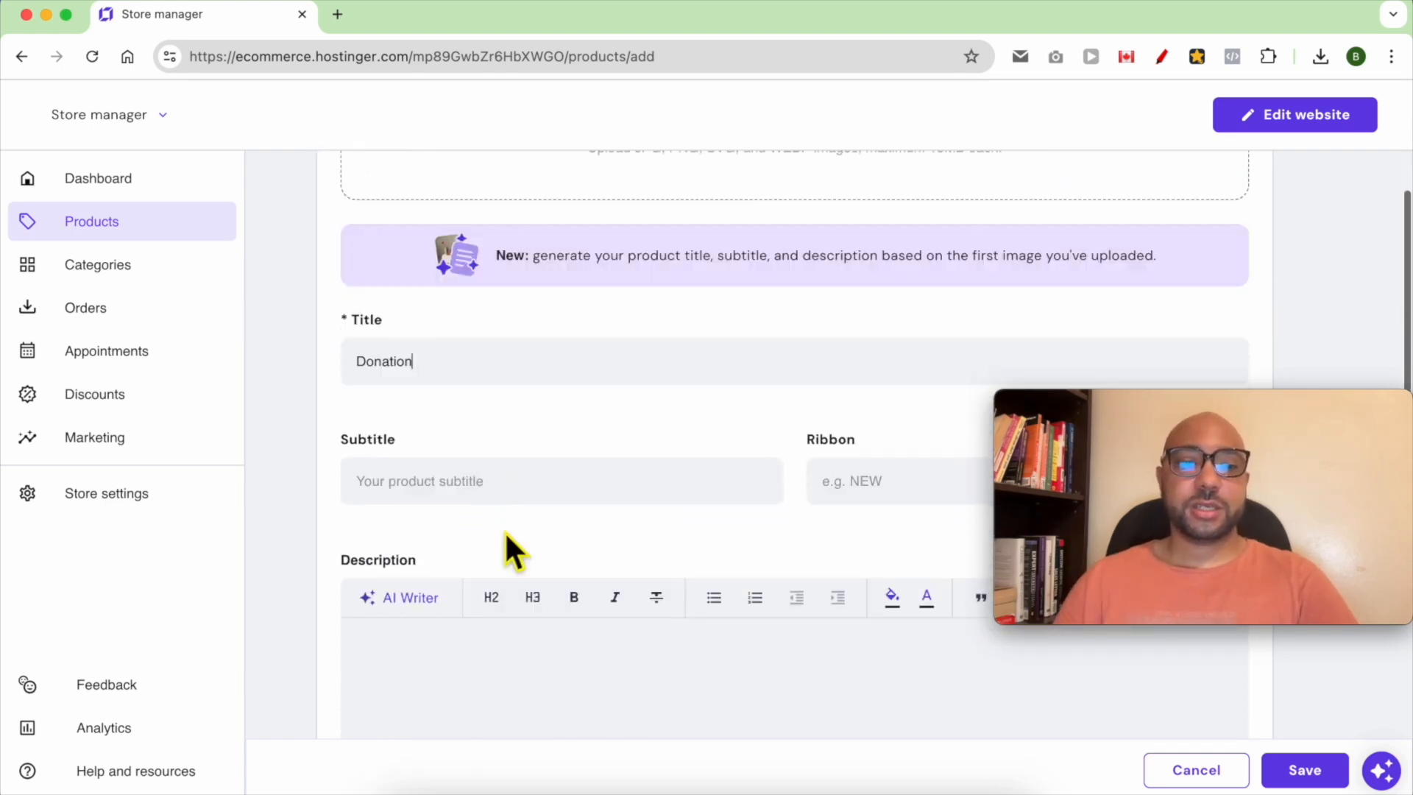
pyautogui.scroll(-6, 773, 510)
pyautogui.click(483, 466)
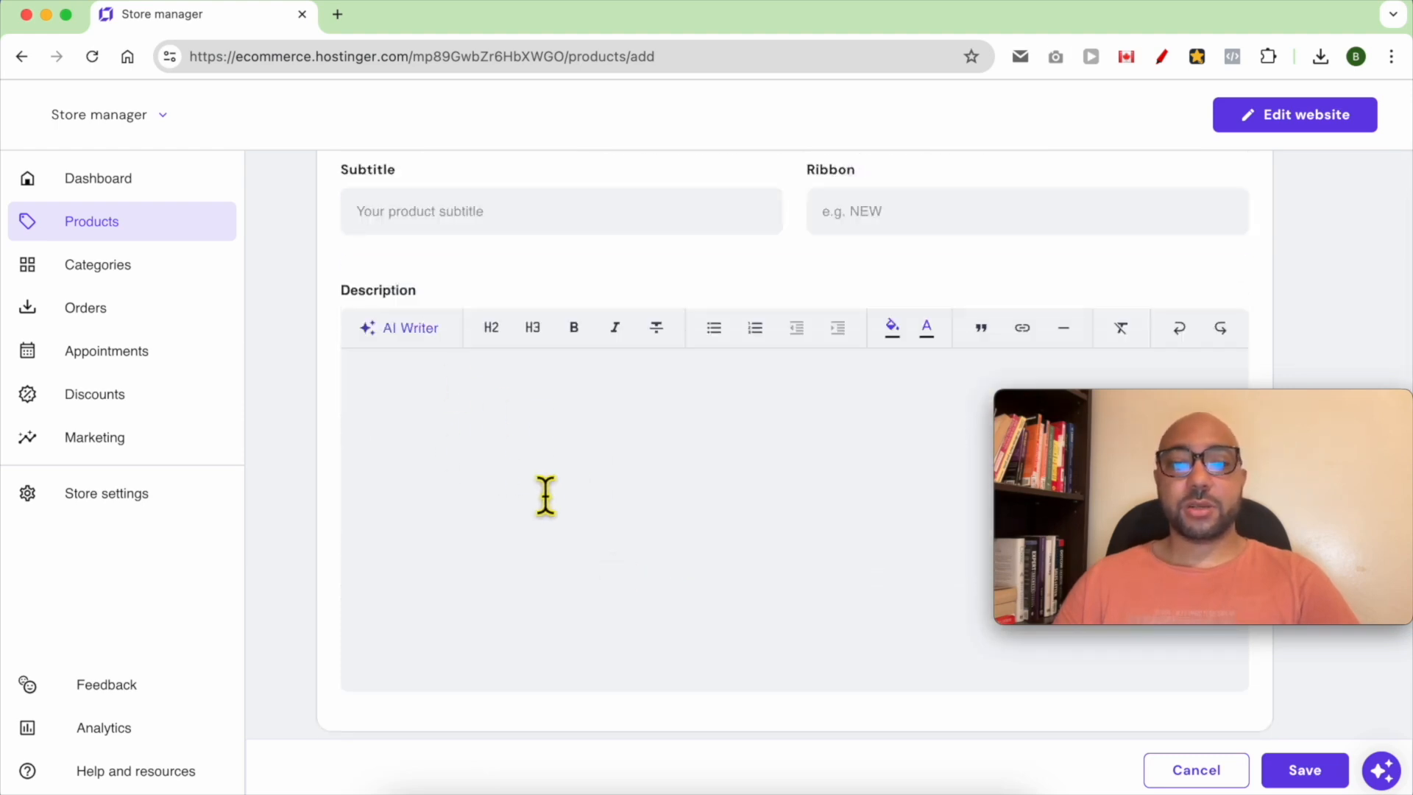
pyautogui.scroll(-10, 555, 493)
pyautogui.moveTo(1141, 368); pyautogui.dragTo(1084, 170)
pyautogui.scroll(-2, 420, 580)
pyautogui.click(434, 632)
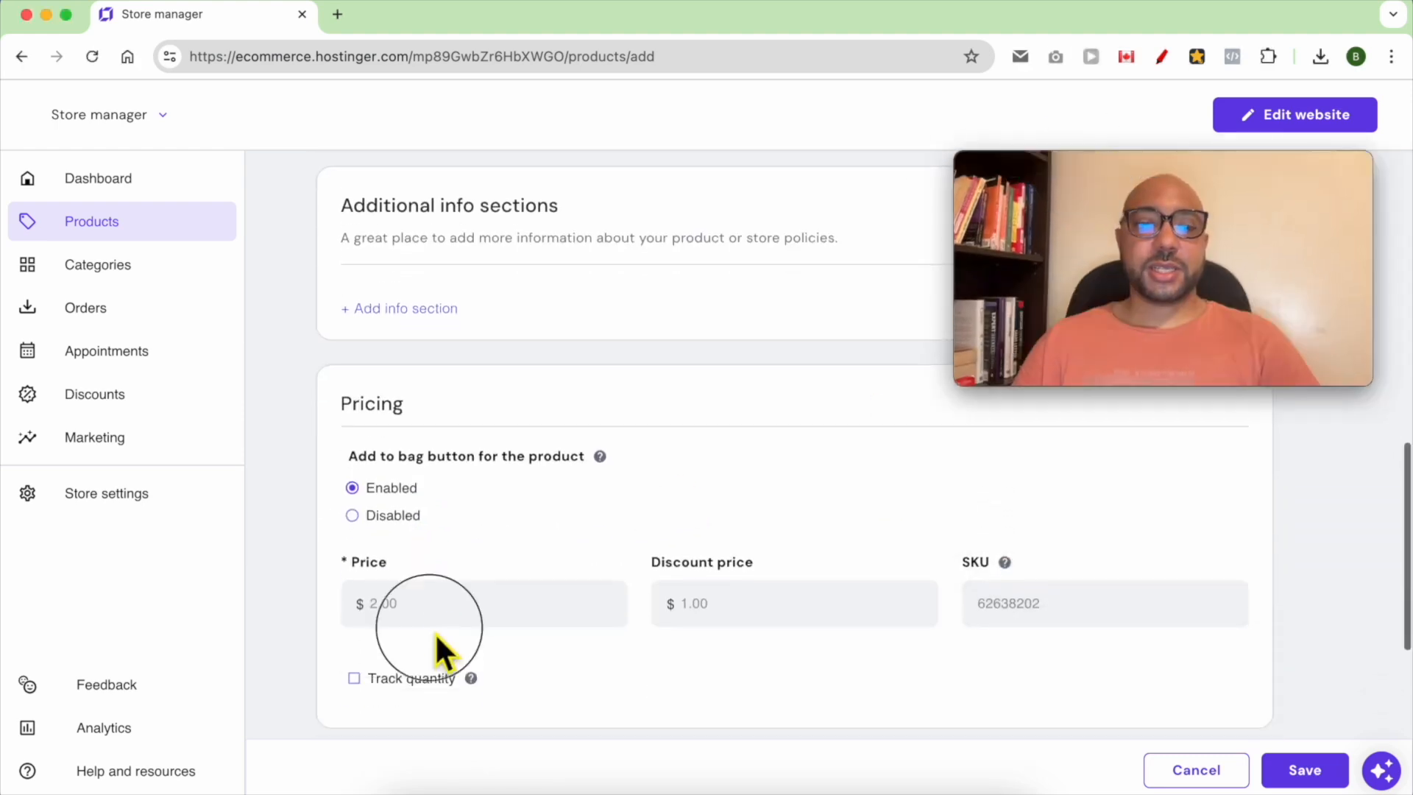
pyautogui.write('1')
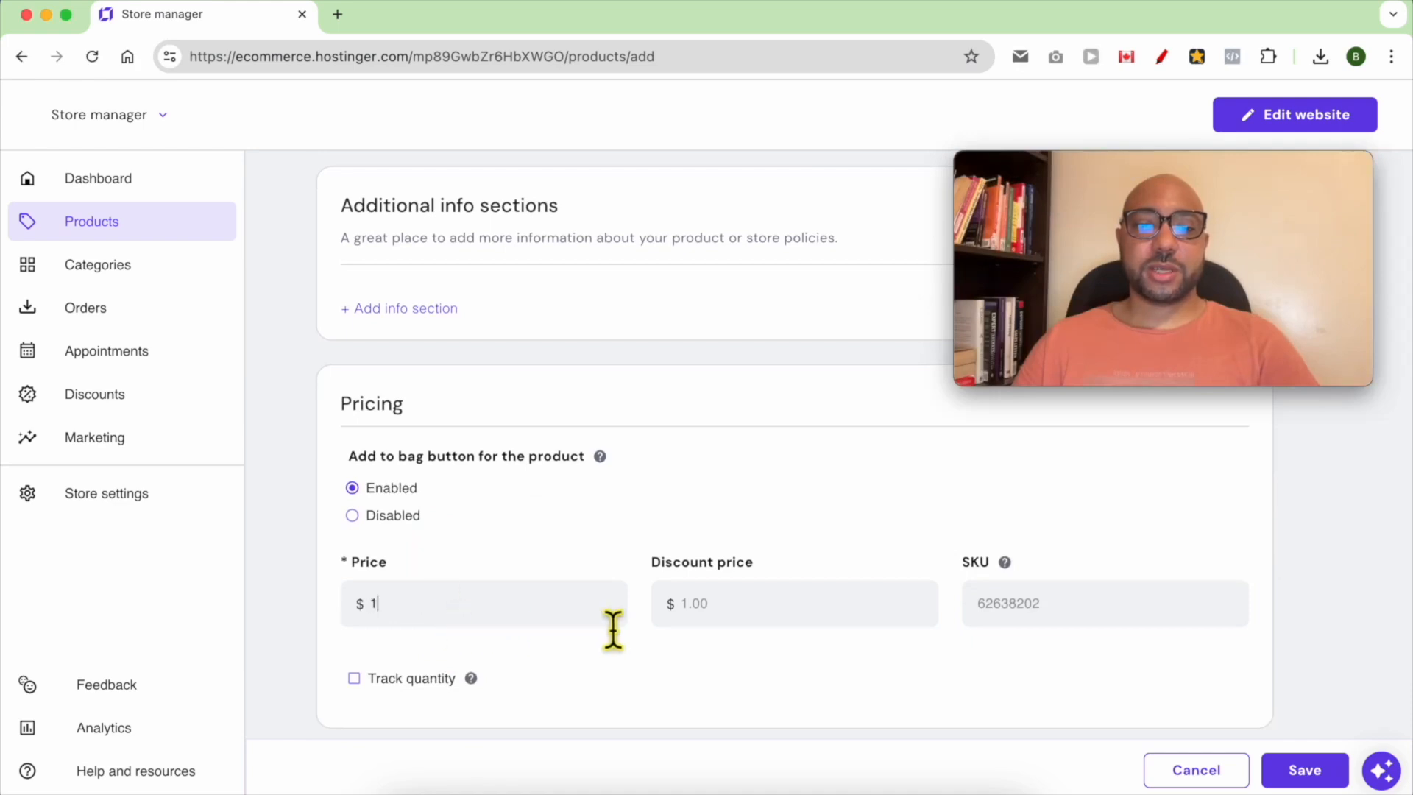
# - Start a new product option for the donation and name it "donation amount"
pyautogui.scroll(-5, 521, 486)
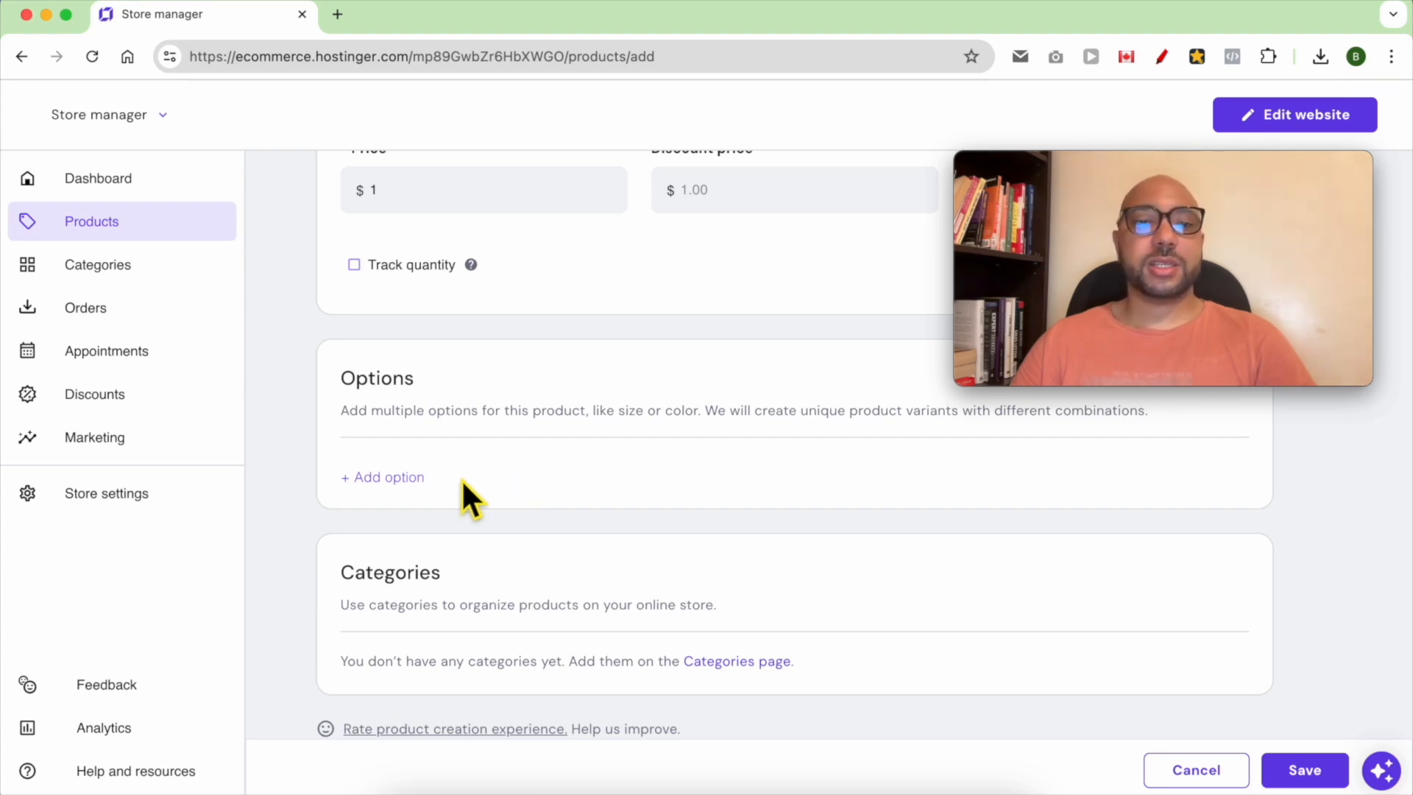
pyautogui.doubleClick(379, 377)
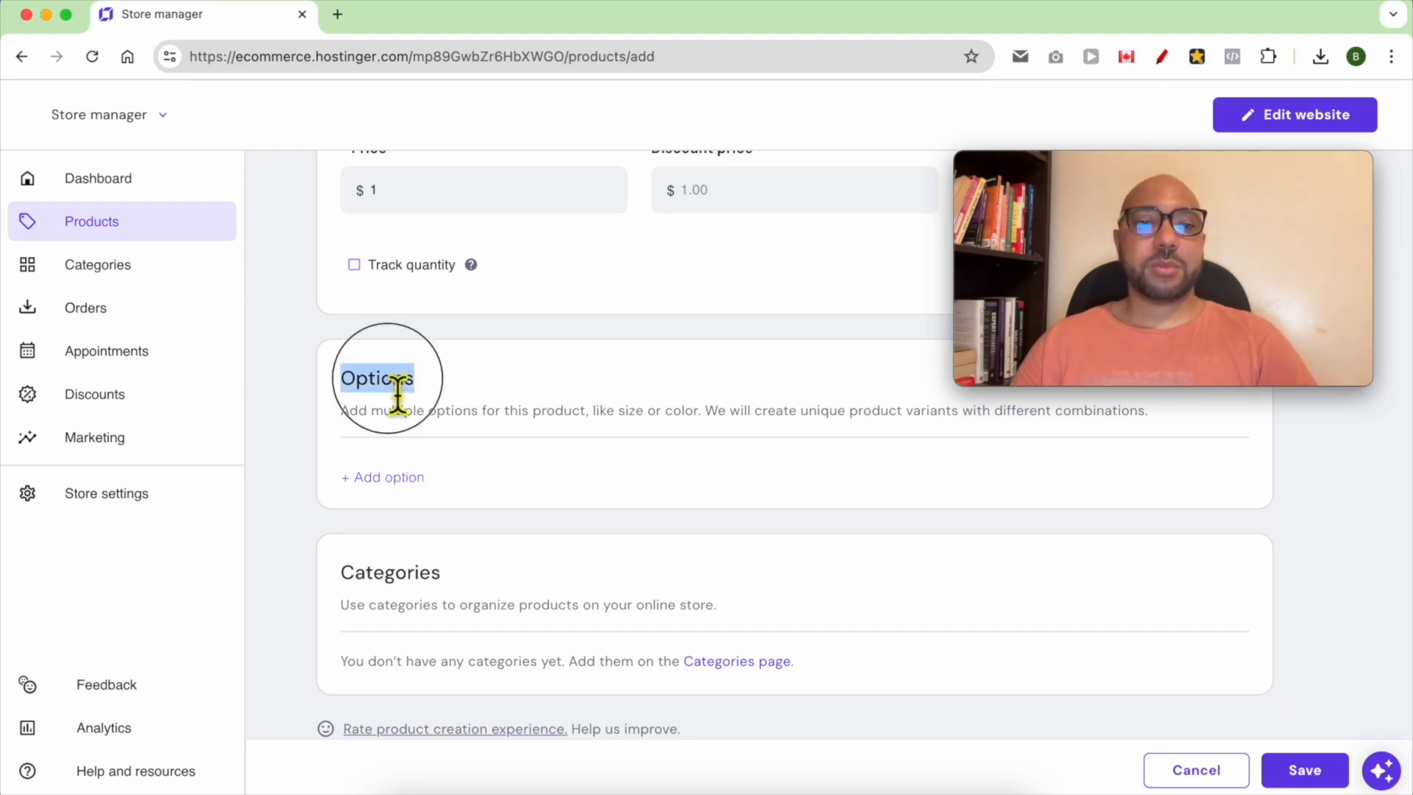
pyautogui.click(377, 479)
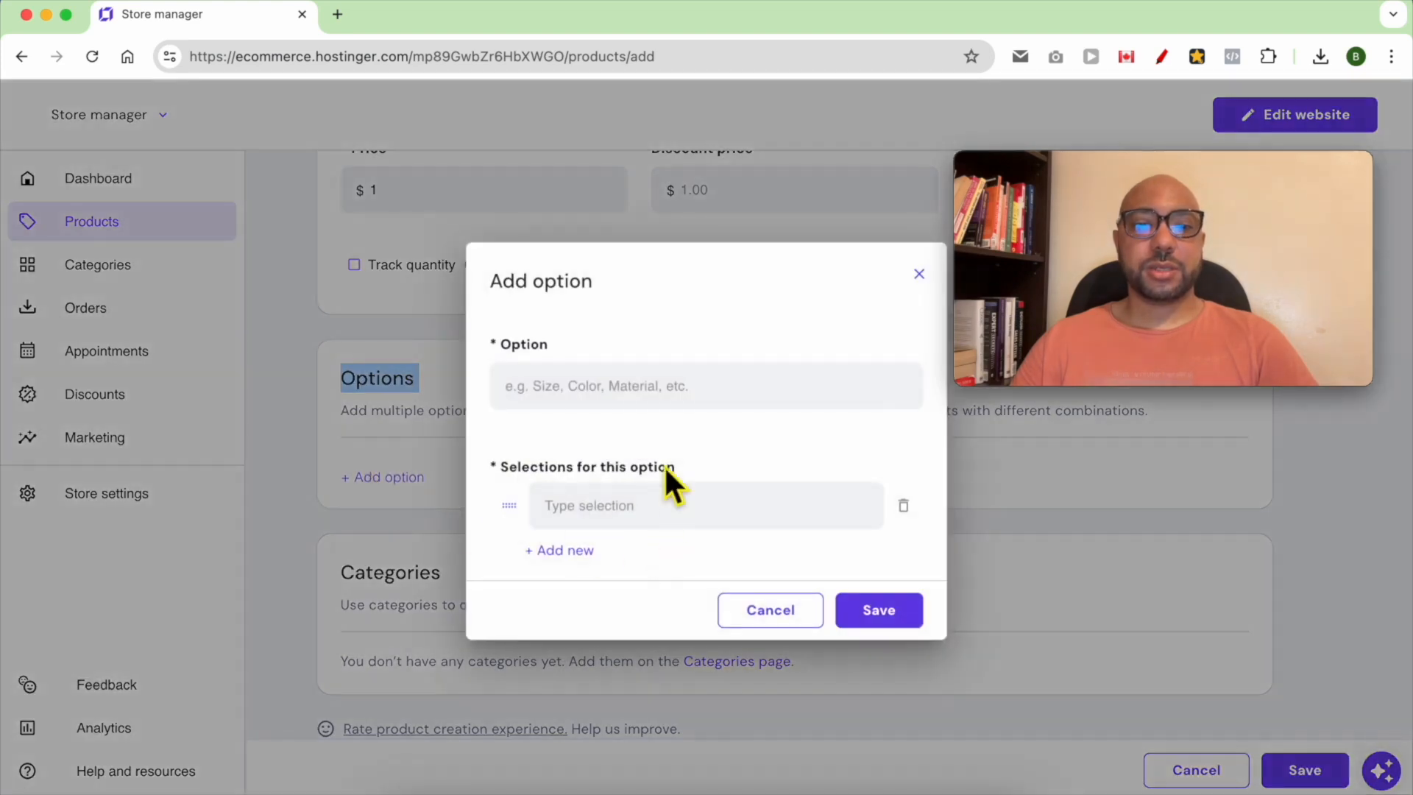
pyautogui.write('donation amount')
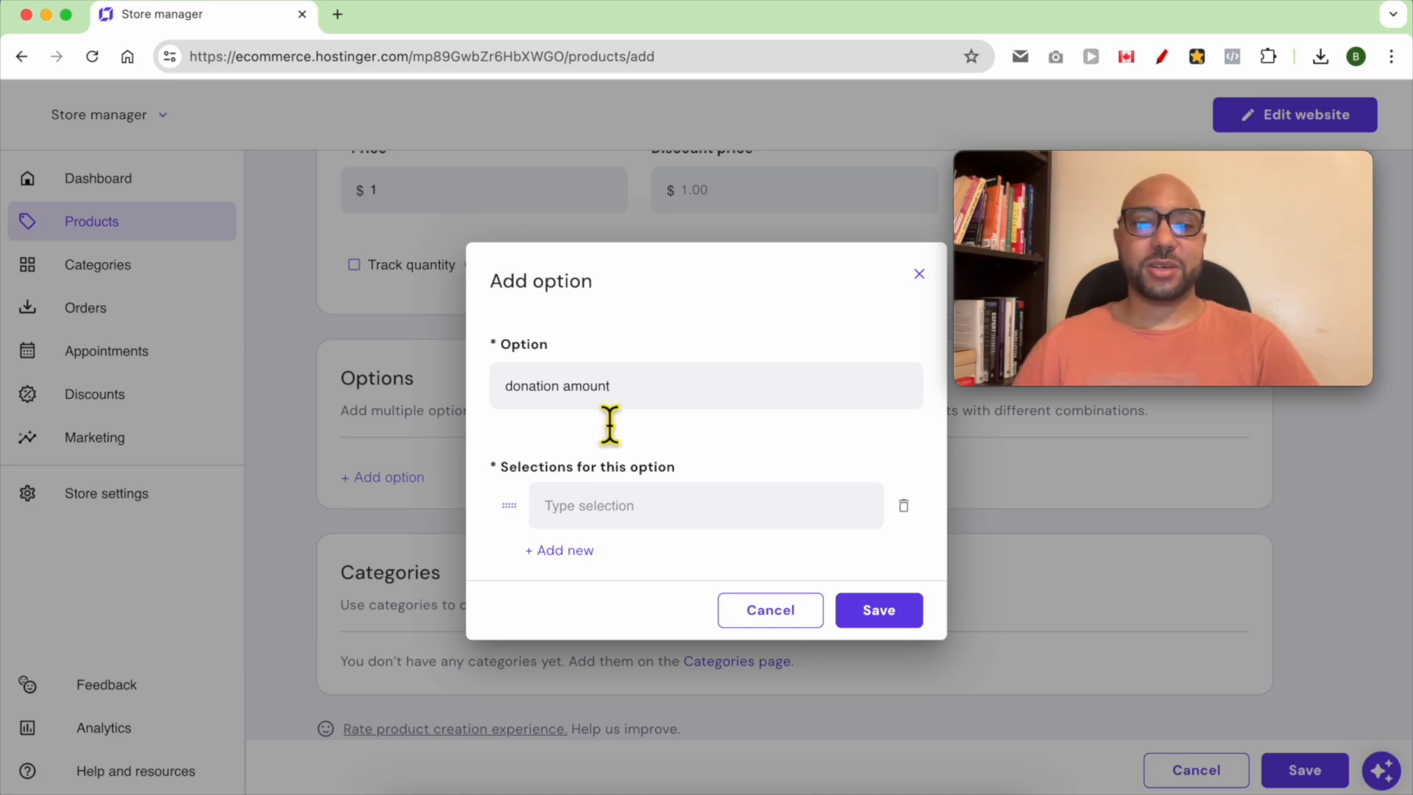
# - Give the donation amount option the selections 5, 10, 20 and 100, and save the option
pyautogui.click(588, 513)
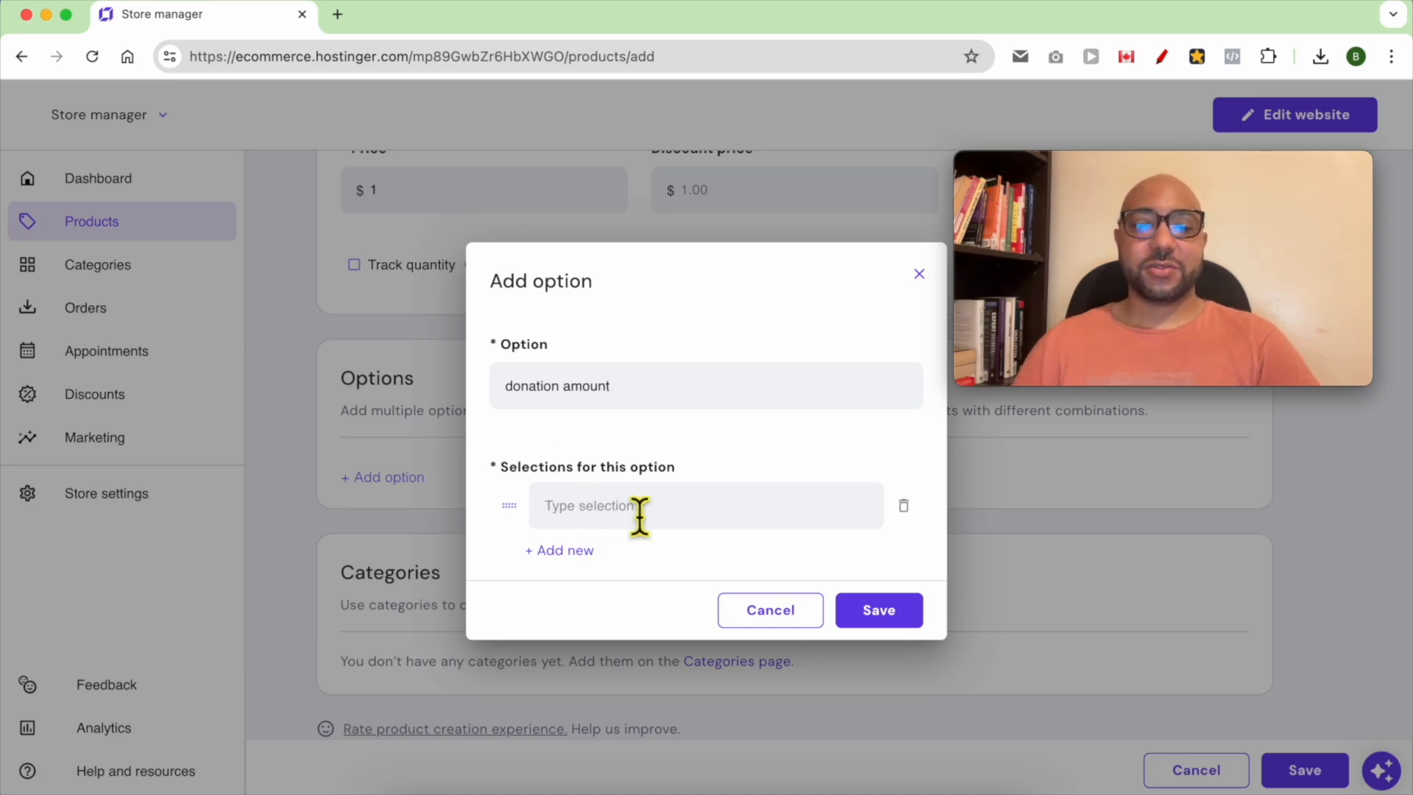
pyautogui.click(577, 551)
pyautogui.click(621, 539)
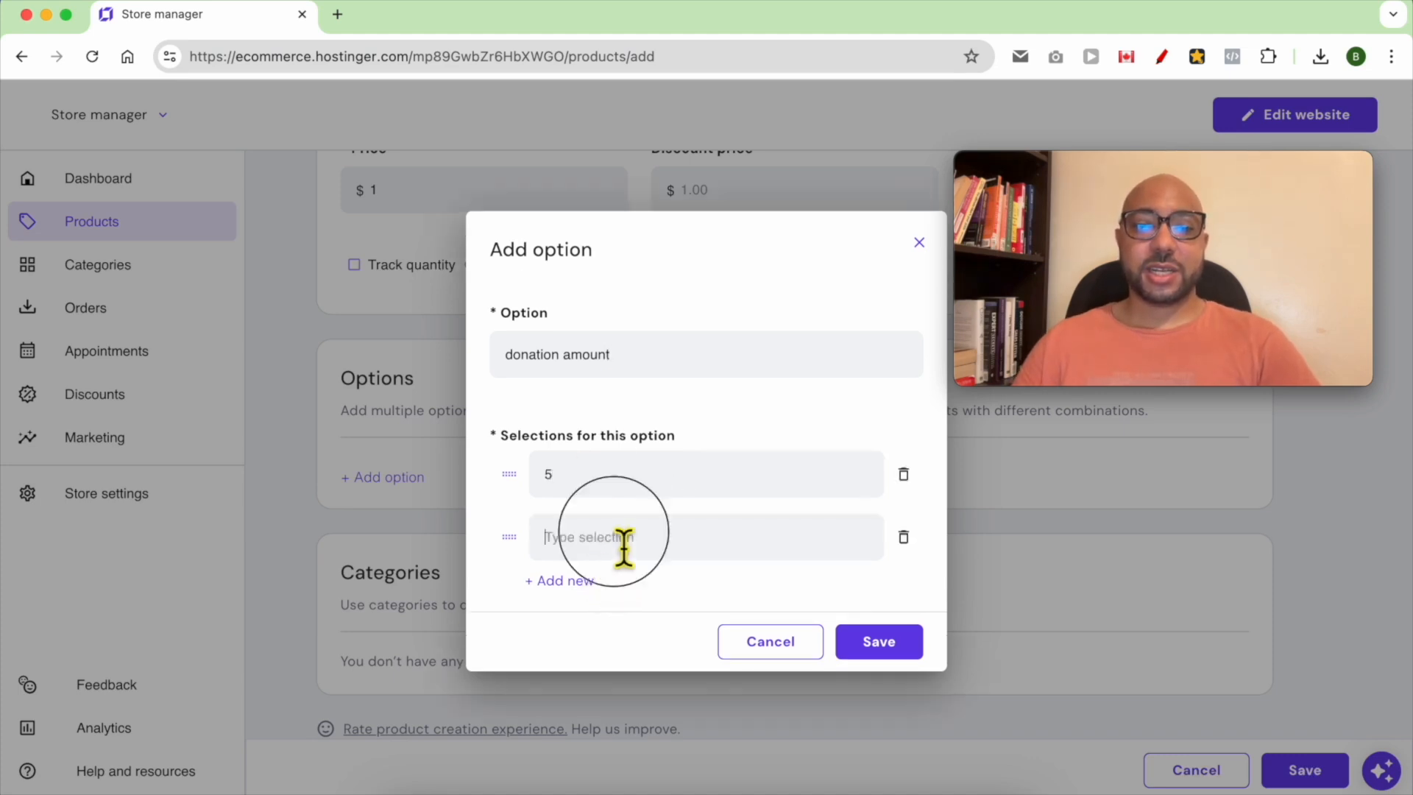
pyautogui.write('10')
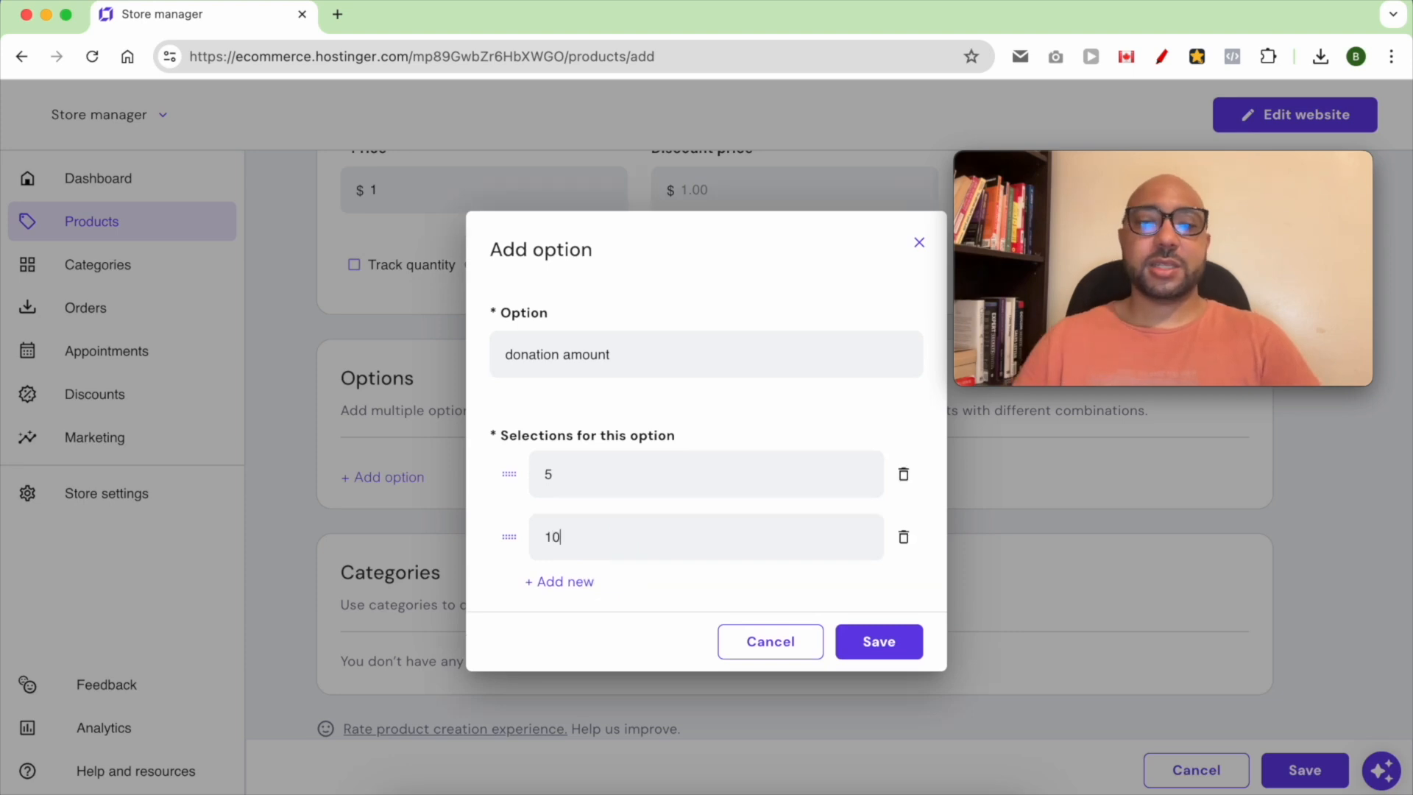
pyautogui.click(593, 583)
pyautogui.click(615, 581)
pyautogui.write('10')
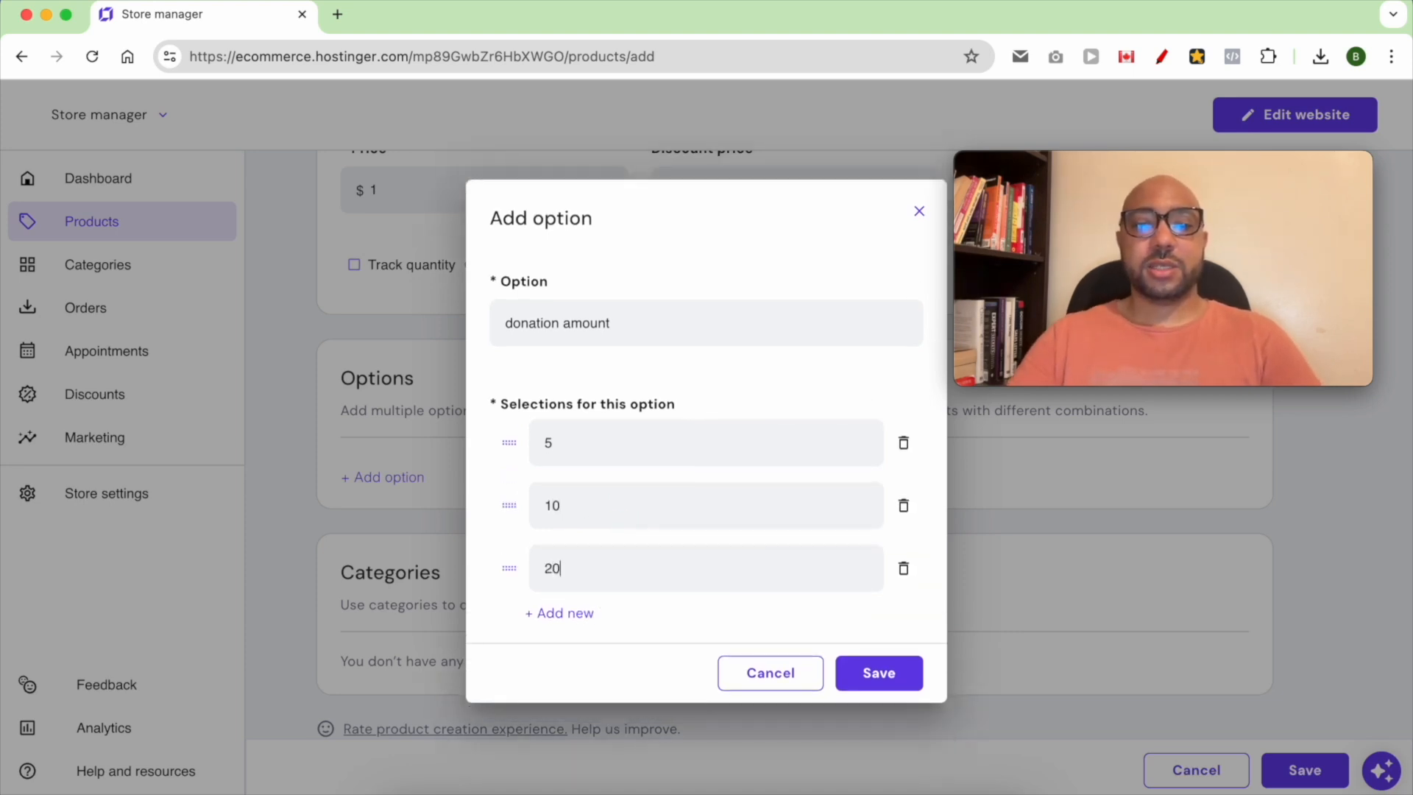
pyautogui.click(581, 615)
pyautogui.click(608, 616)
pyautogui.write('100')
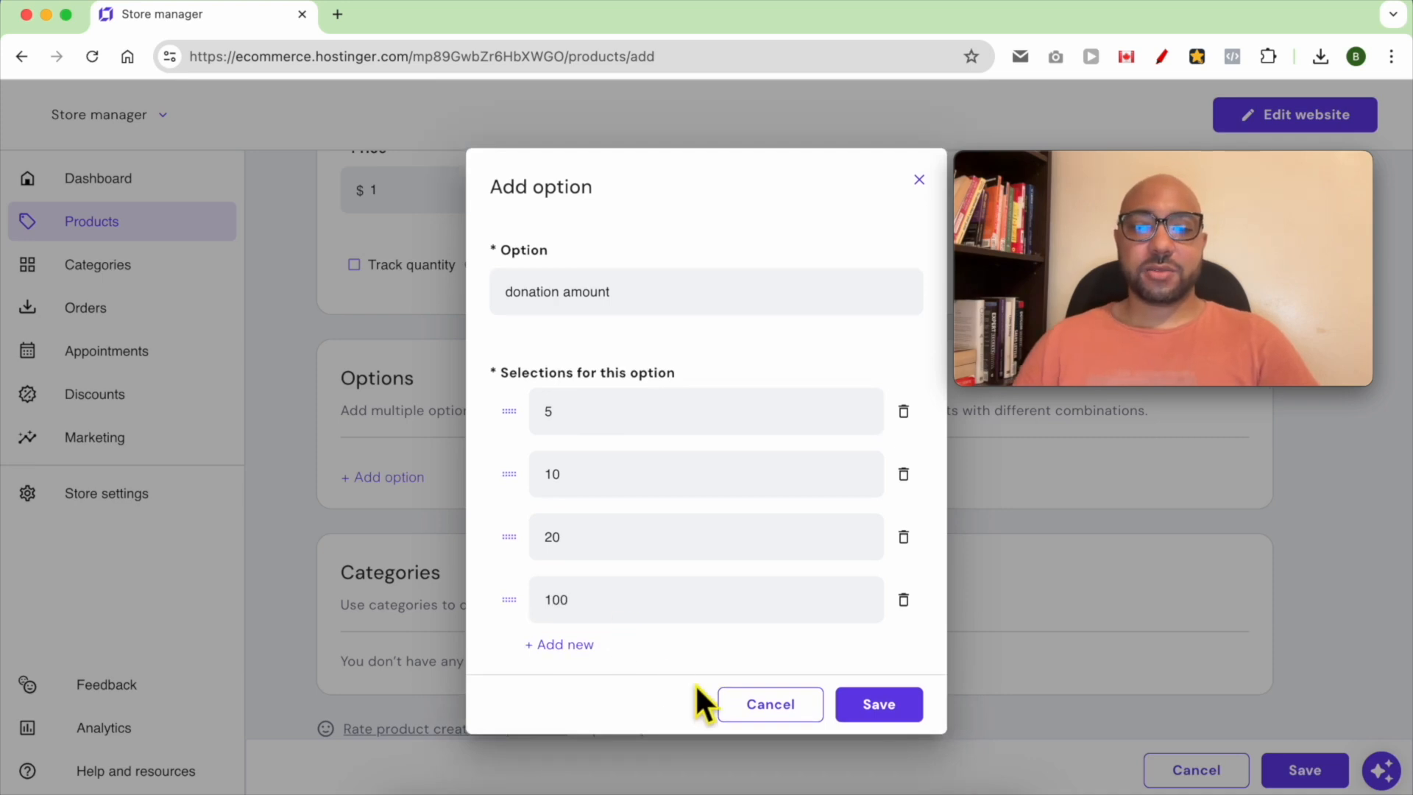
pyautogui.click(890, 707)
# - Save the Donation product and publish the changes to the website from the editor
pyautogui.scroll(-3, 755, 664)
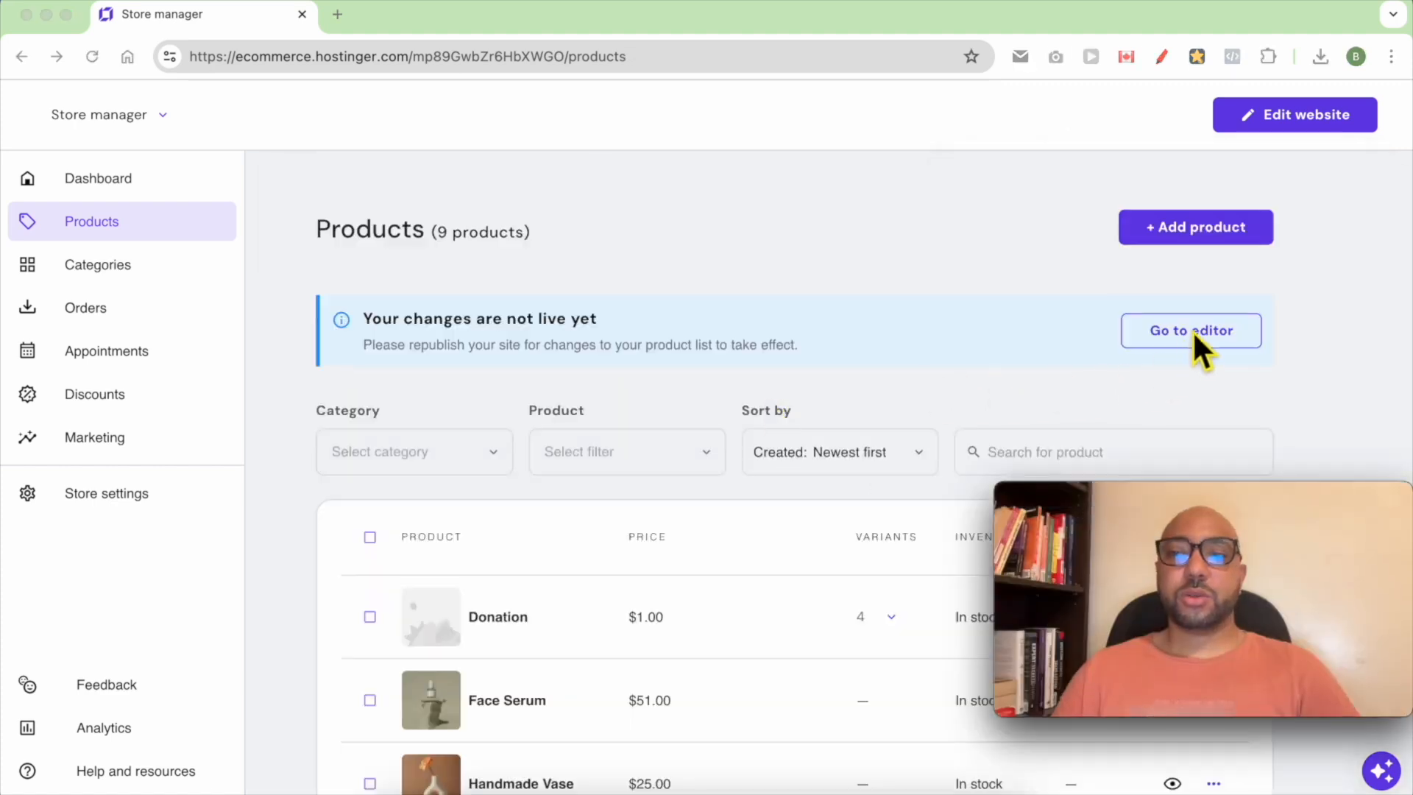
pyautogui.click(1122, 397)
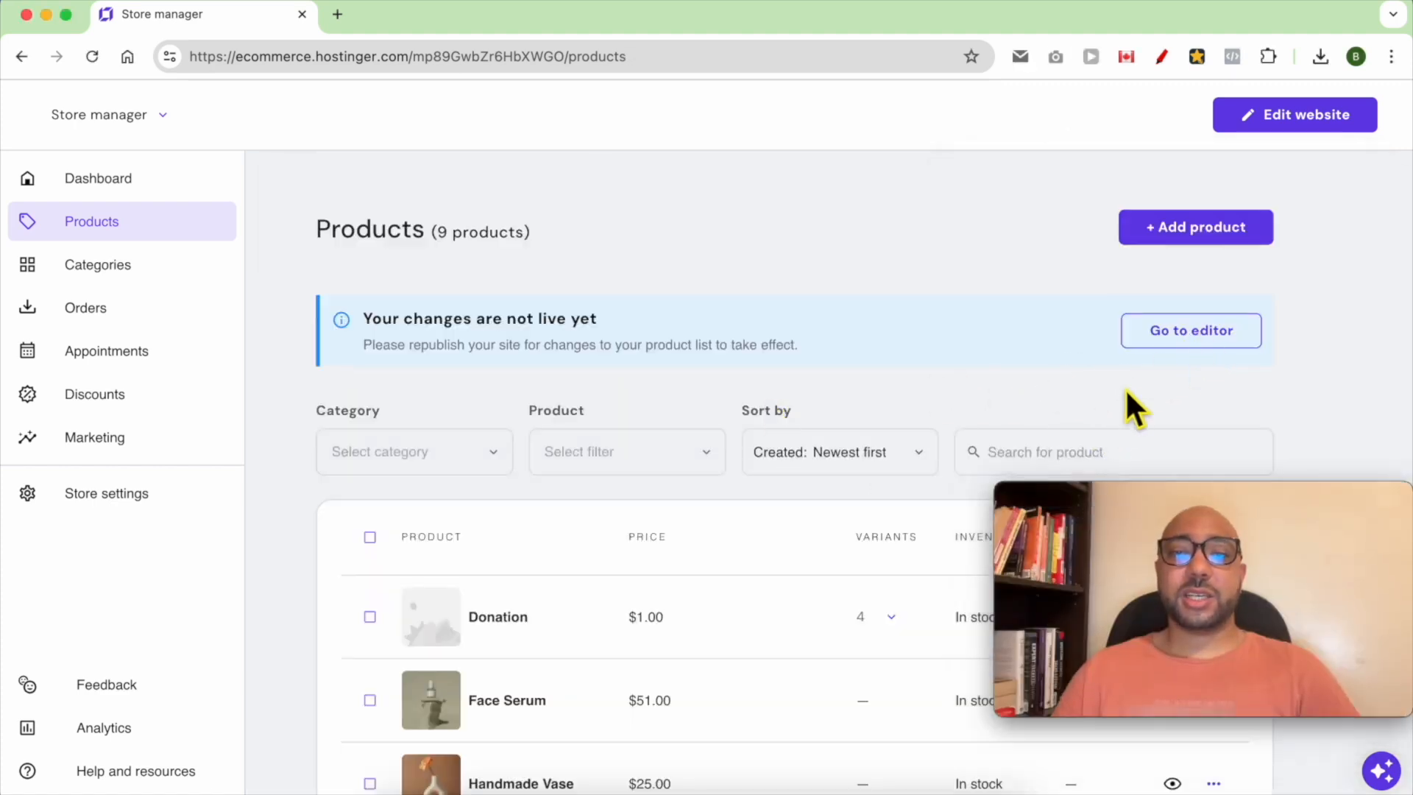
pyautogui.click(1181, 335)
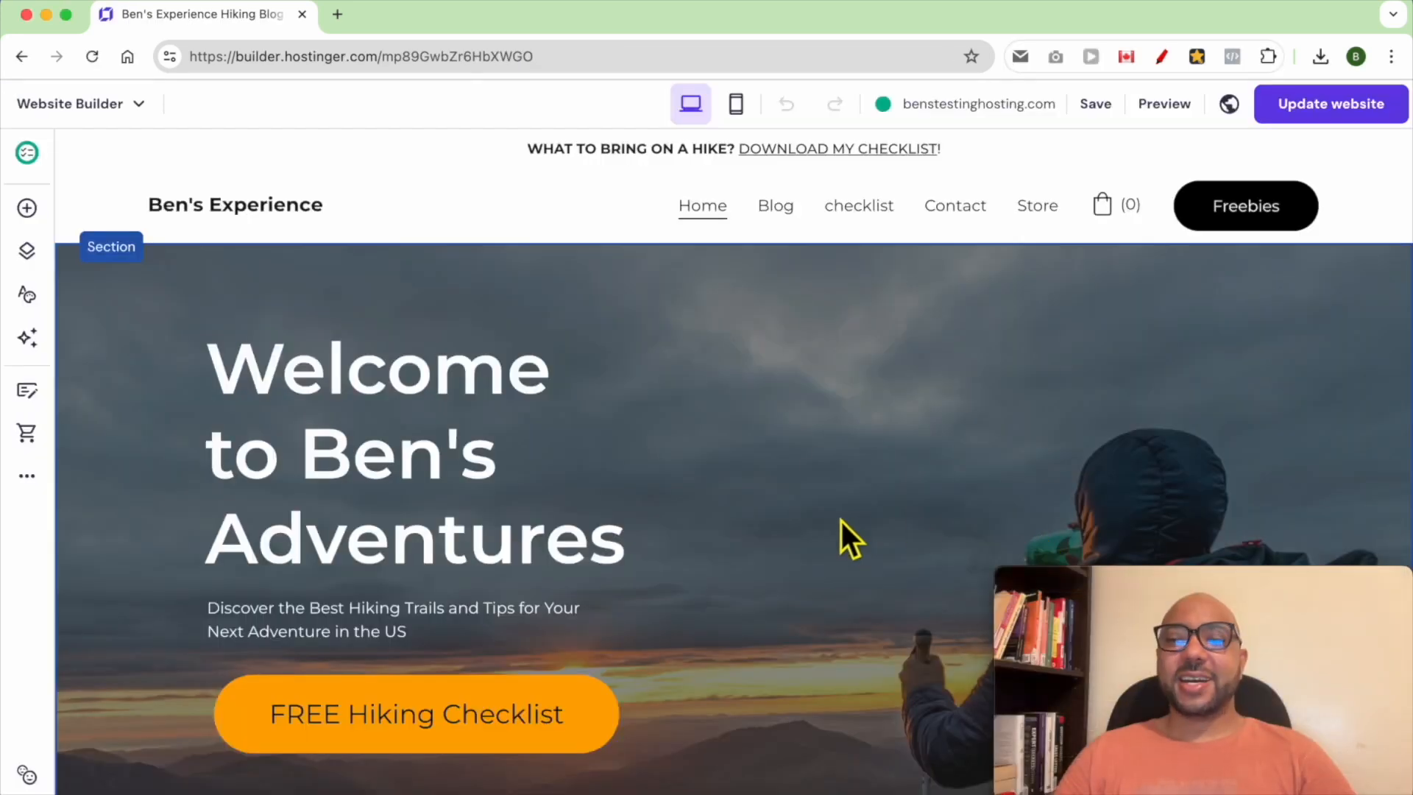
pyautogui.click(1326, 108)
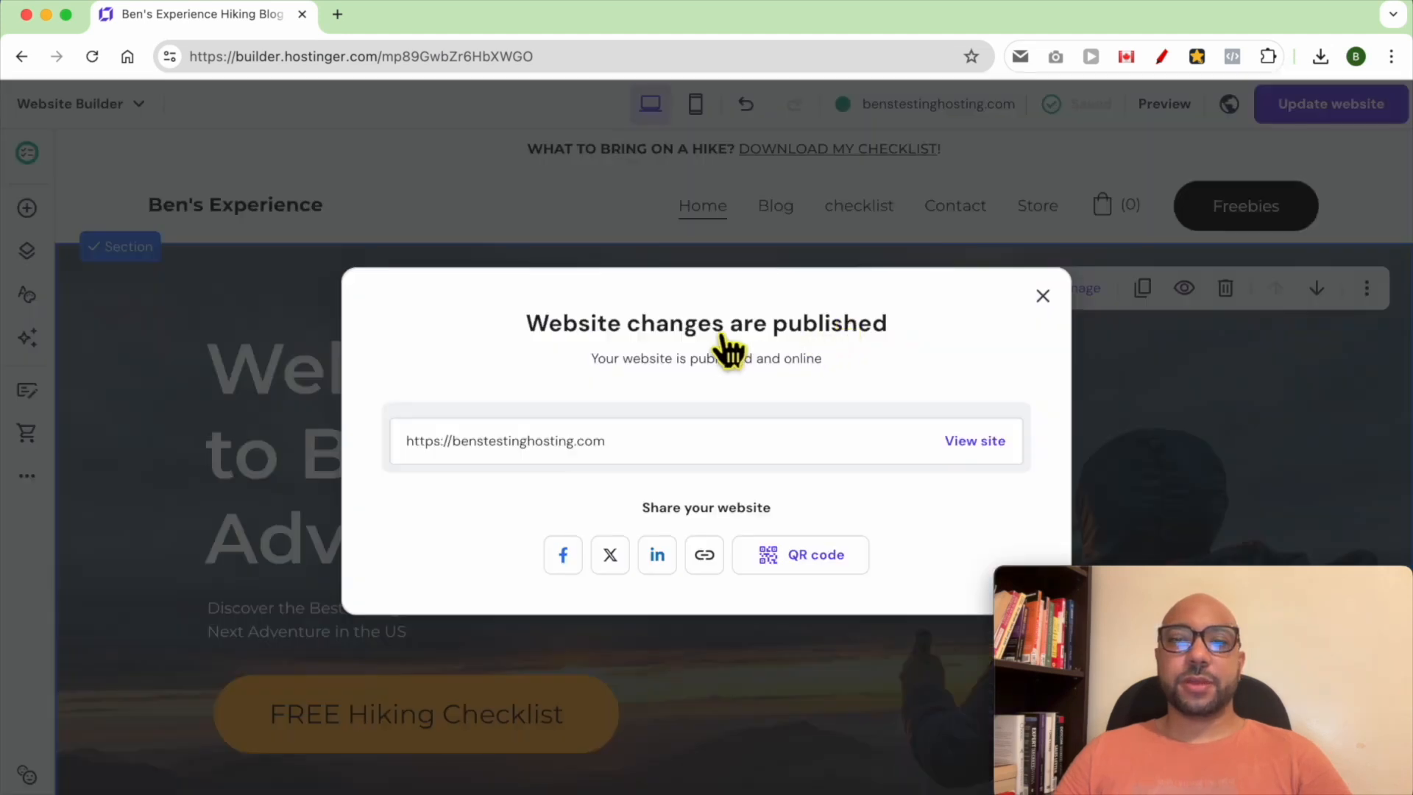
pyautogui.click(1043, 296)
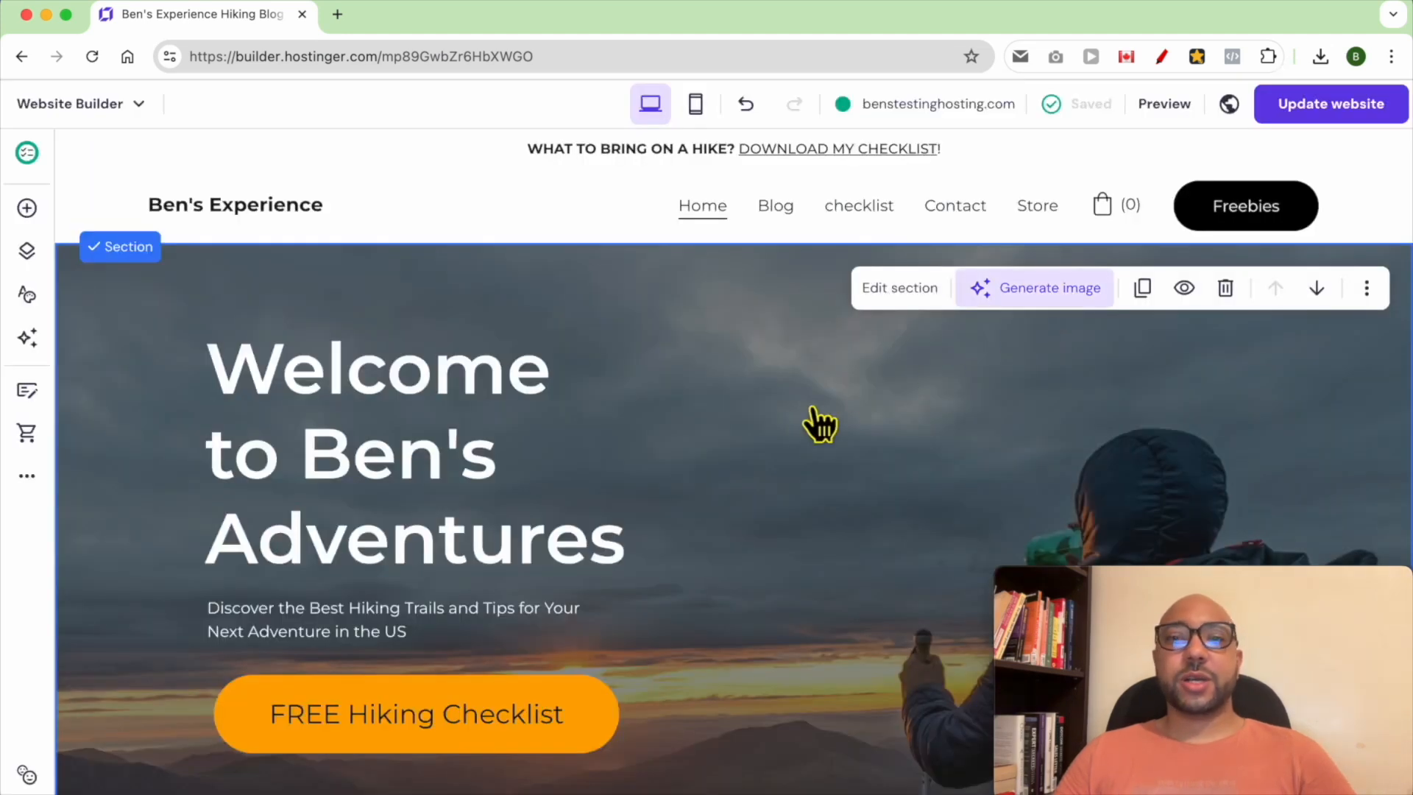
# - Add an online store section showing a single product between the homepage hero and the Latest posts section
pyautogui.scroll(-4, 697, 356)
pyautogui.scroll(-5, 725, 473)
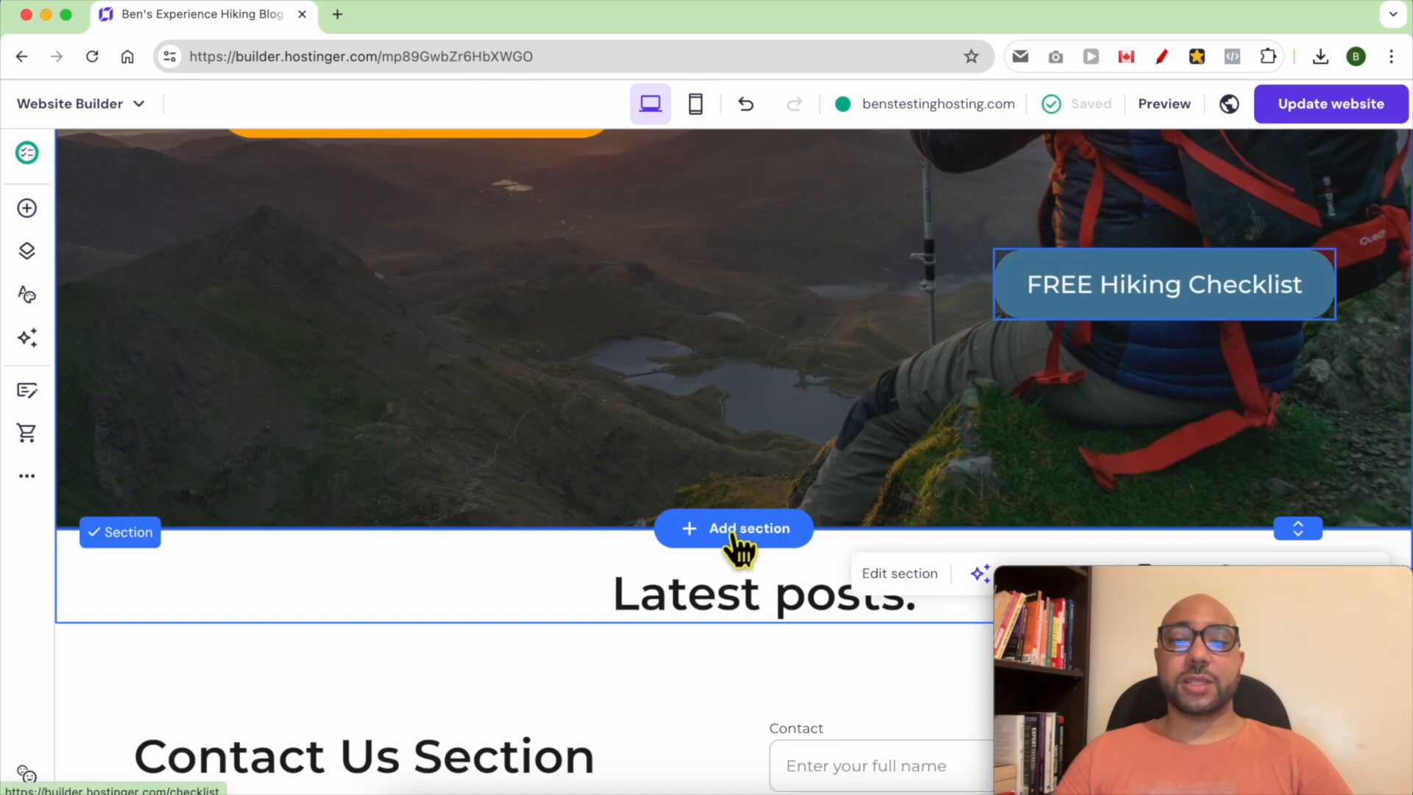
pyautogui.click(737, 548)
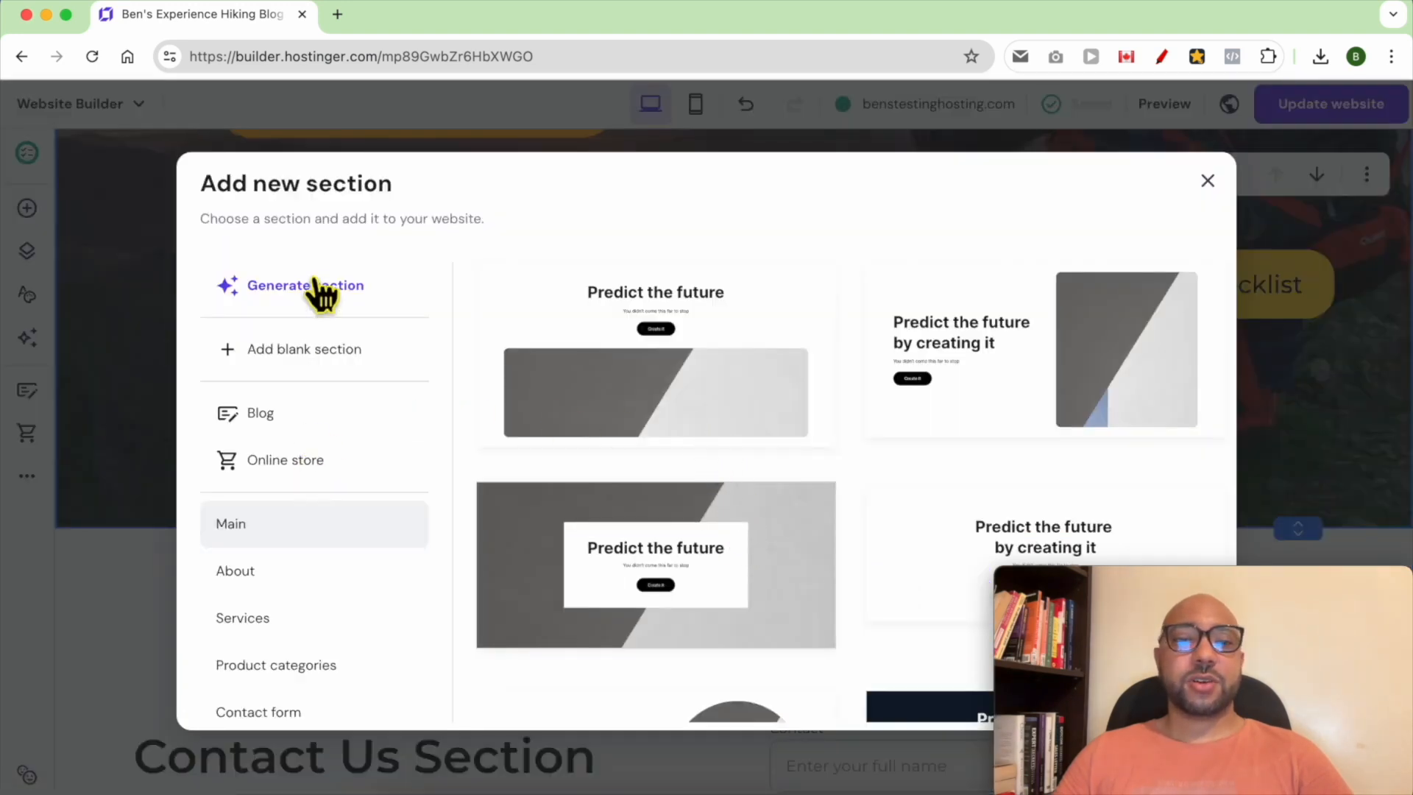
pyautogui.click(316, 462)
pyautogui.click(977, 413)
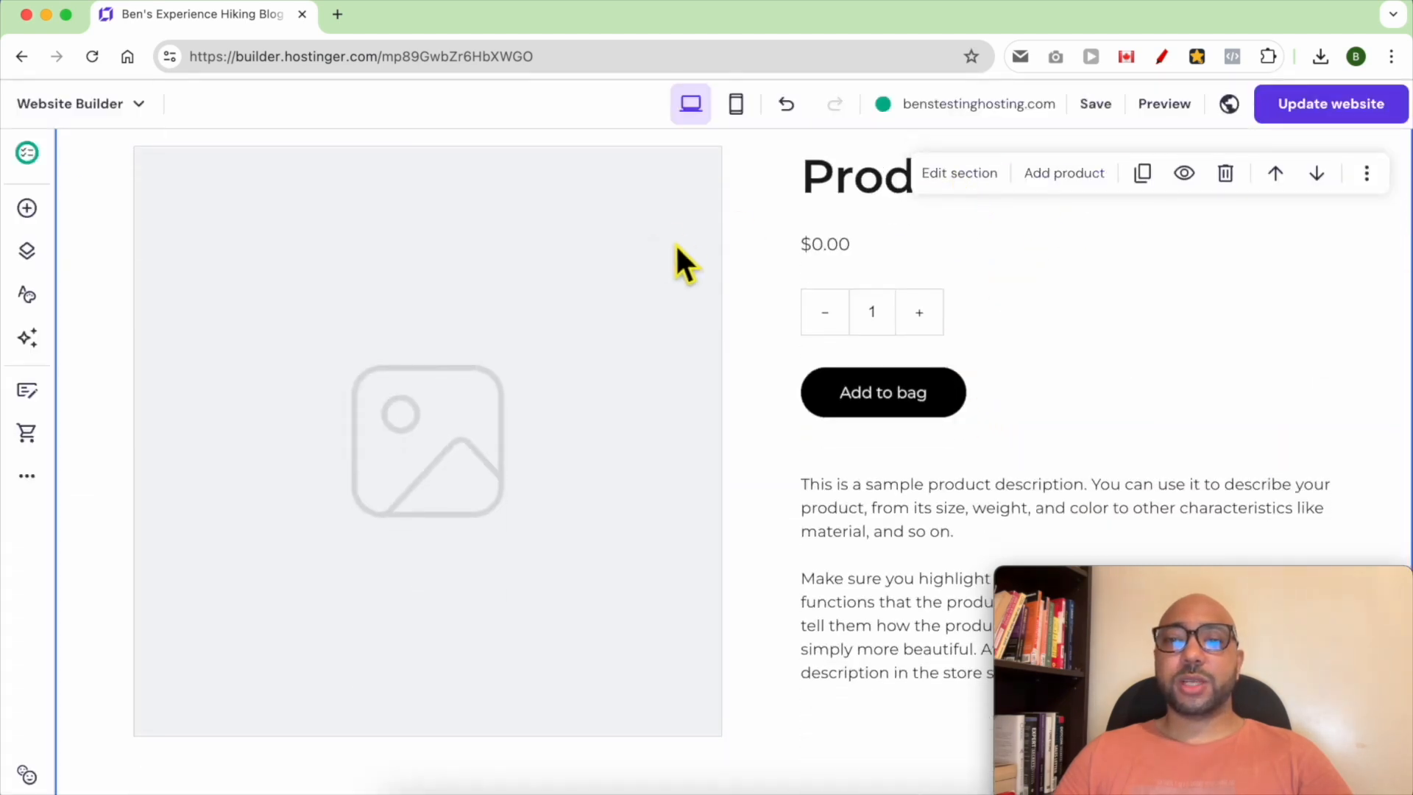
# - Connect the new product section to the Donation product in its section settings
pyautogui.click(959, 174)
pyautogui.click(1195, 244)
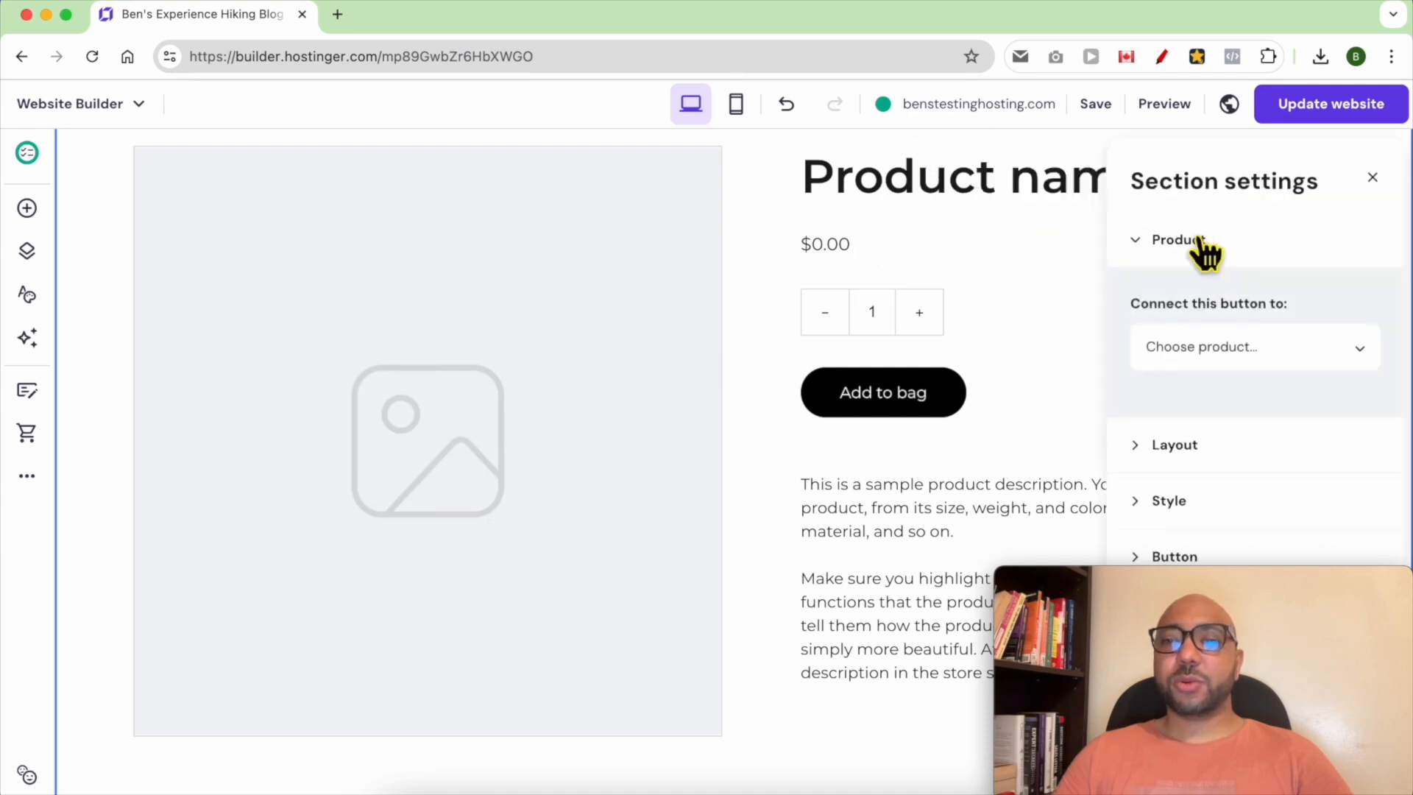
pyautogui.click(1244, 352)
pyautogui.moveTo(1233, 577); pyautogui.dragTo(228, 568)
pyautogui.click(1213, 364)
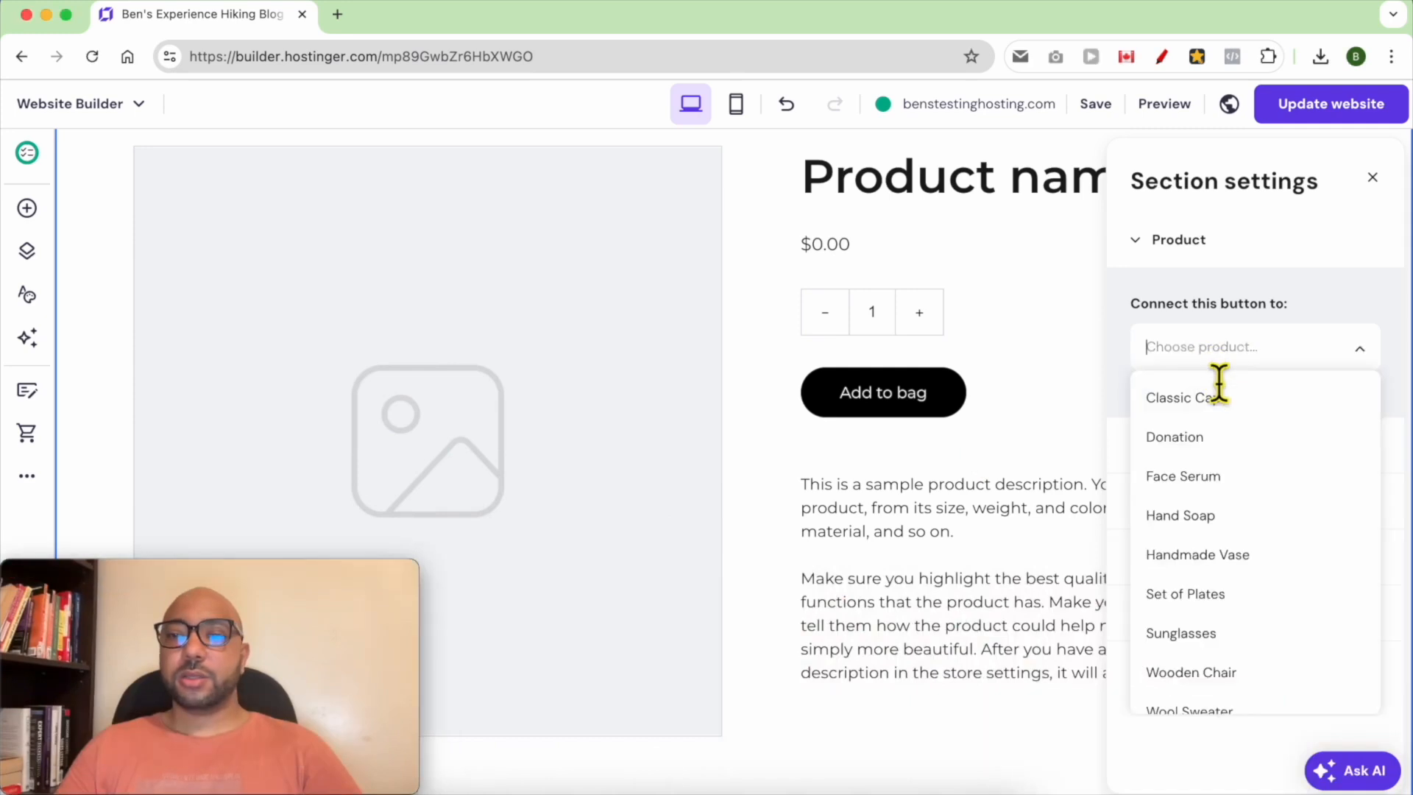
pyautogui.click(1223, 451)
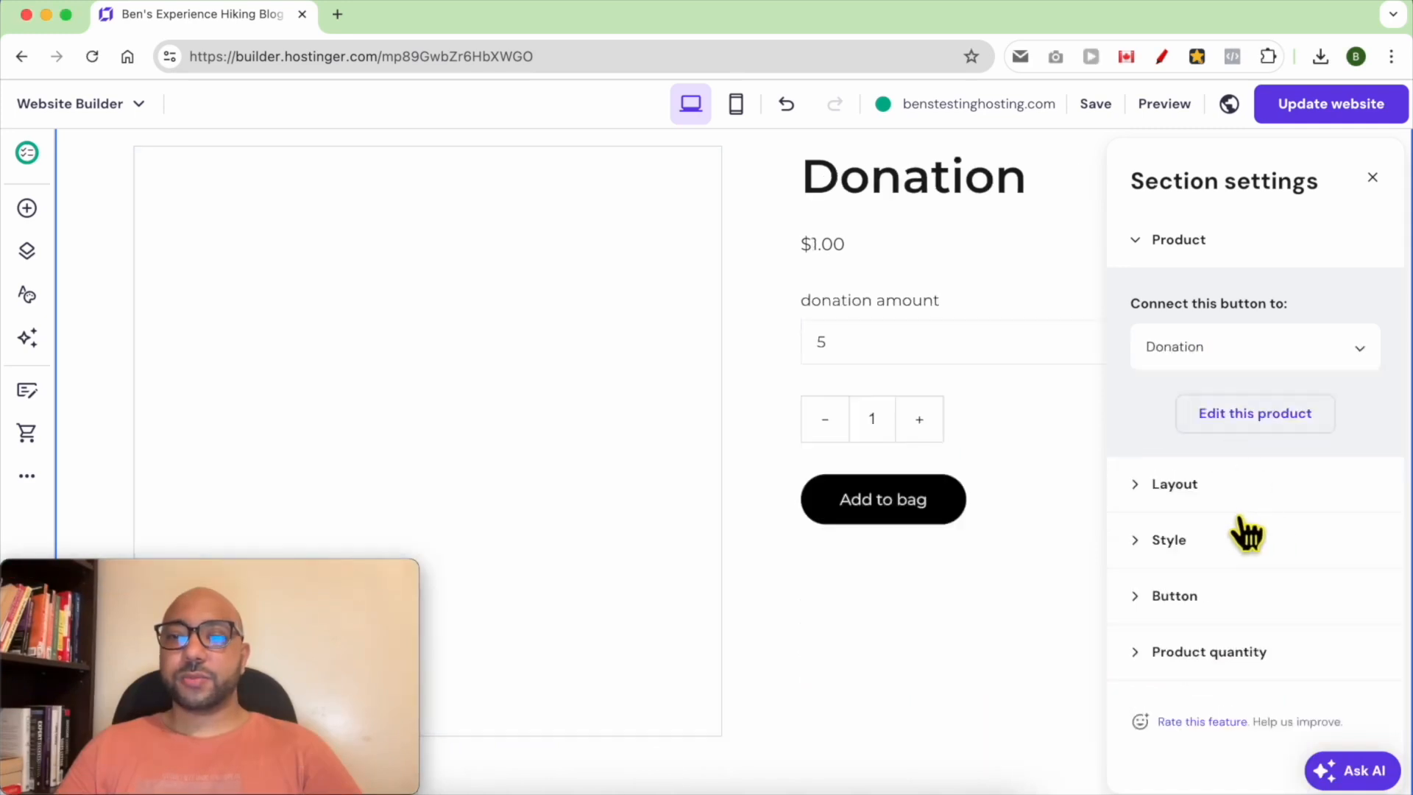
pyautogui.click(1143, 410)
pyautogui.click(1242, 258)
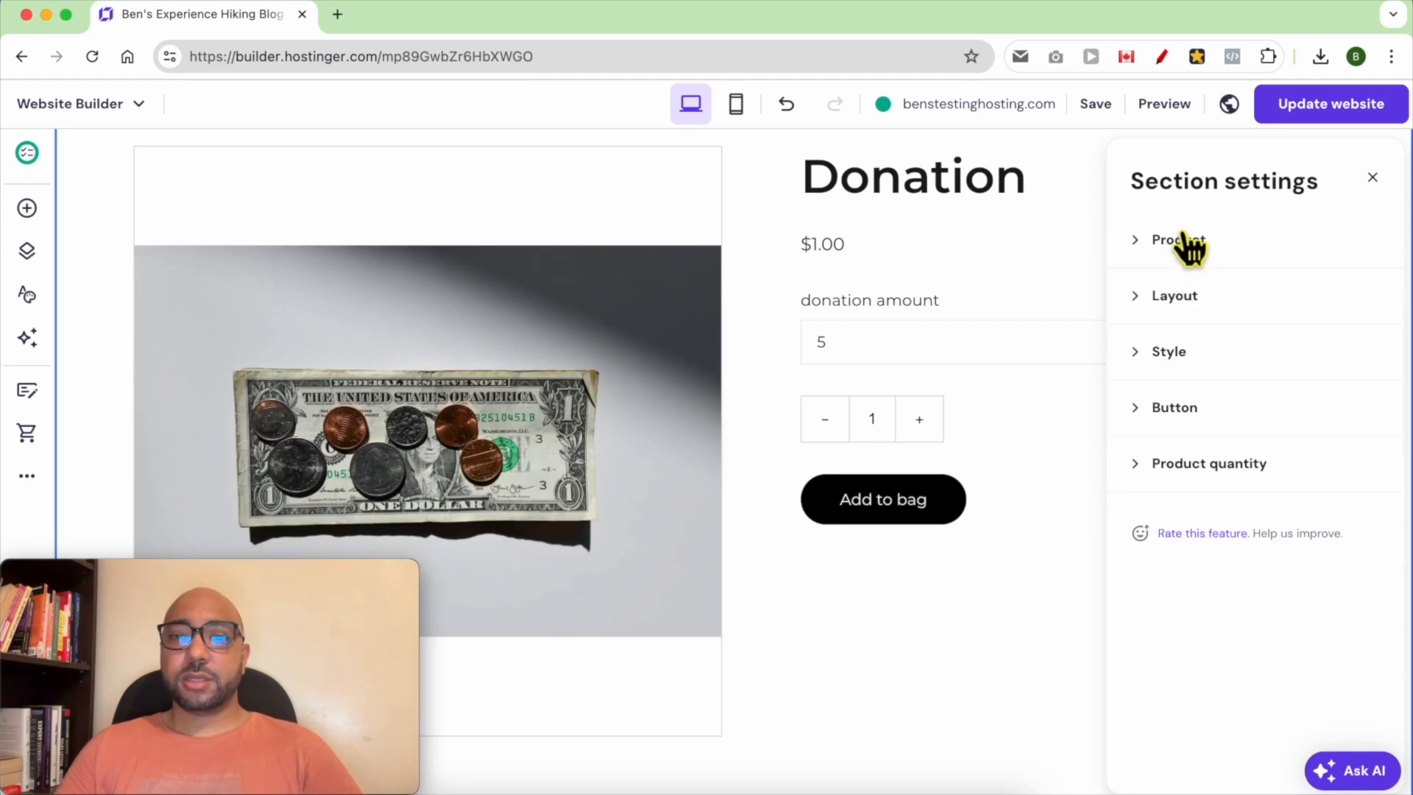
pyautogui.click(1186, 246)
pyautogui.click(1219, 347)
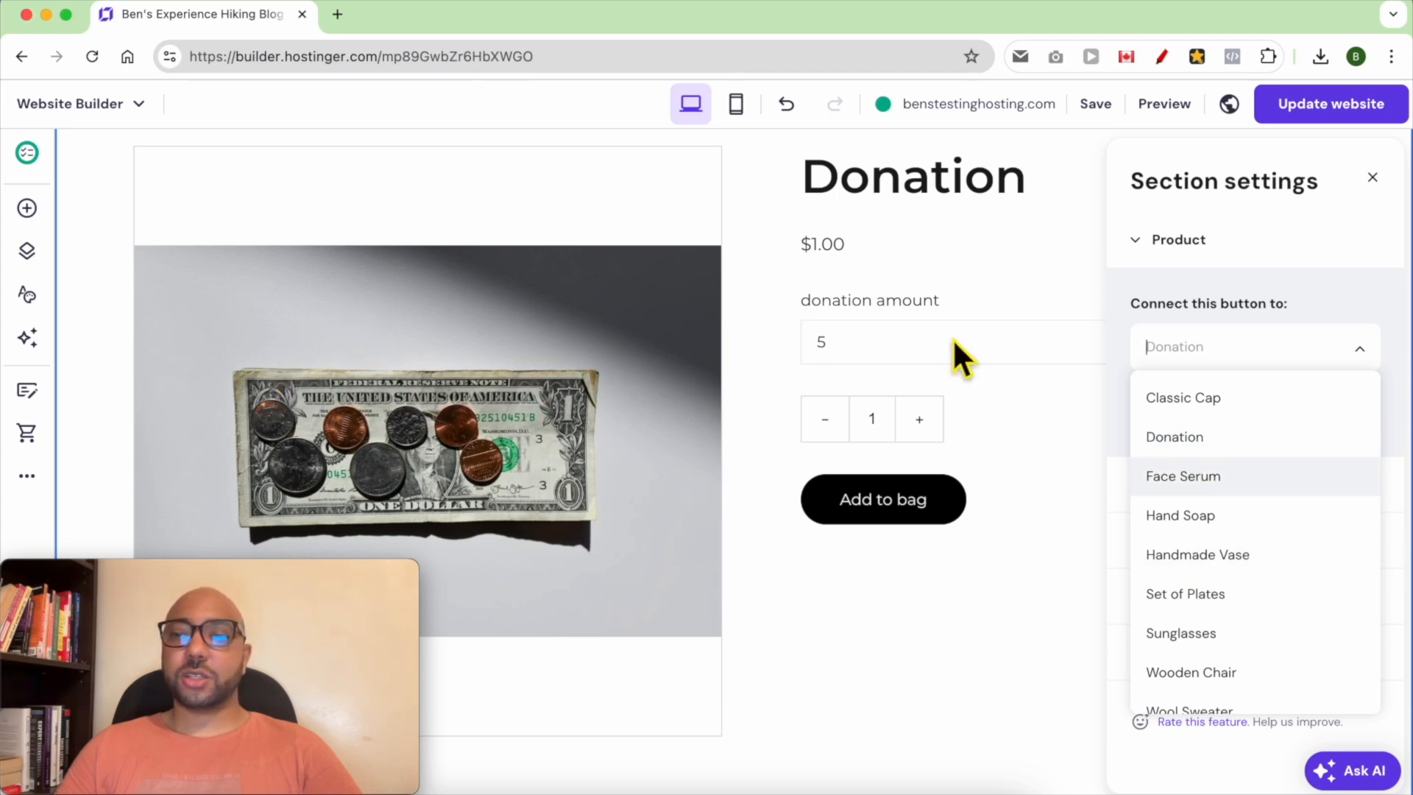
pyautogui.click(1211, 351)
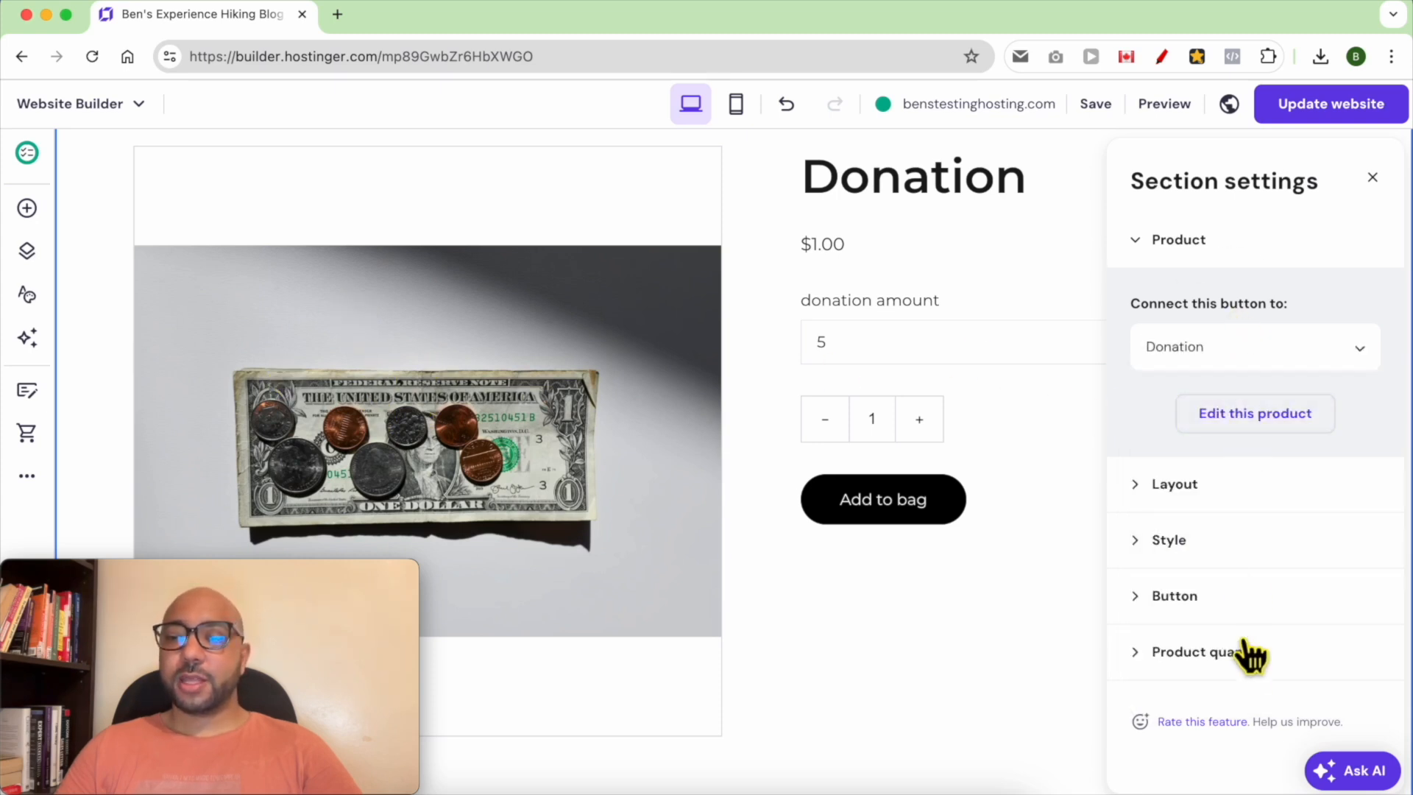
# - In the Donation section's layout, keep the text alignment at Left and set the gallery placement to Left
pyautogui.click(1210, 485)
pyautogui.click(1271, 372)
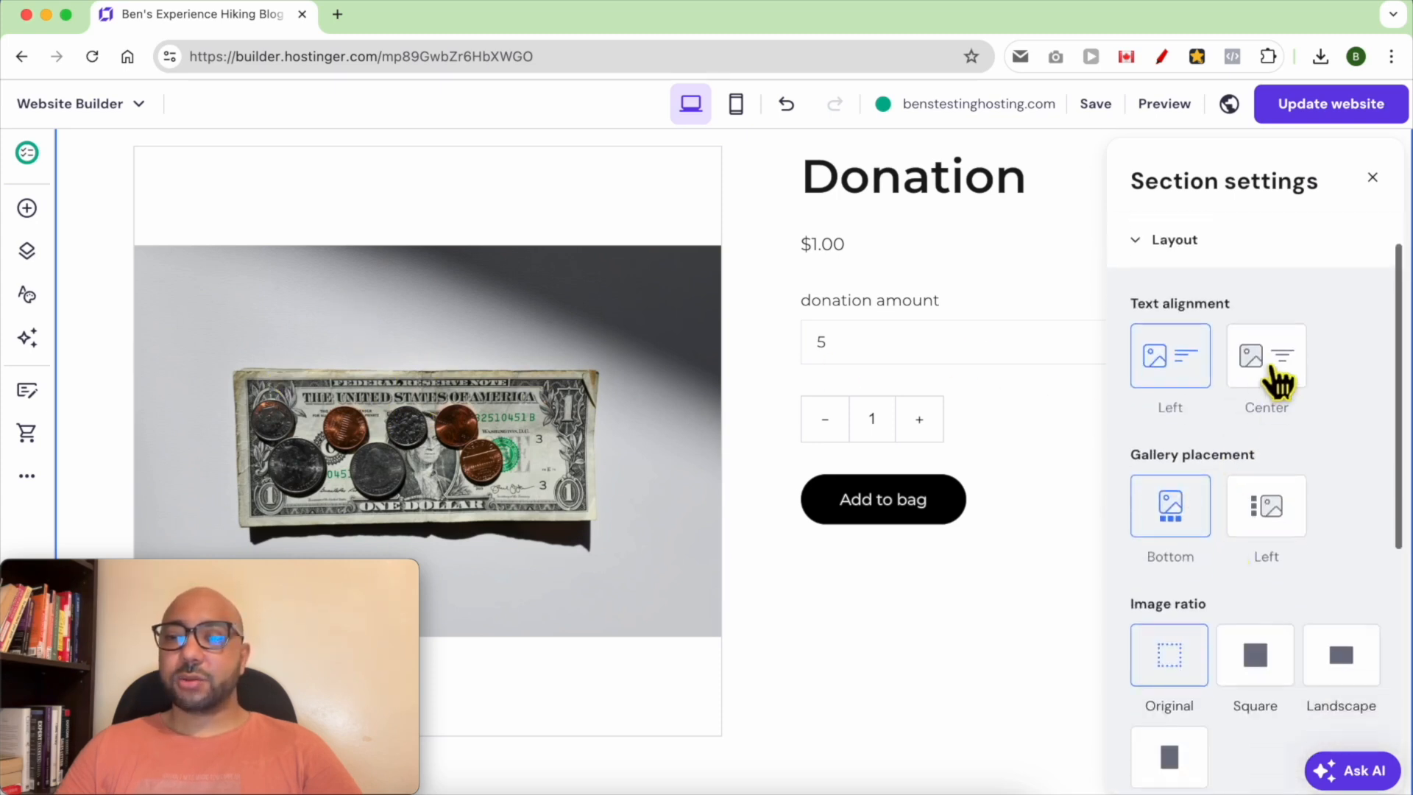
pyautogui.click(1173, 371)
pyautogui.click(1260, 524)
pyautogui.click(1196, 524)
pyautogui.click(1266, 518)
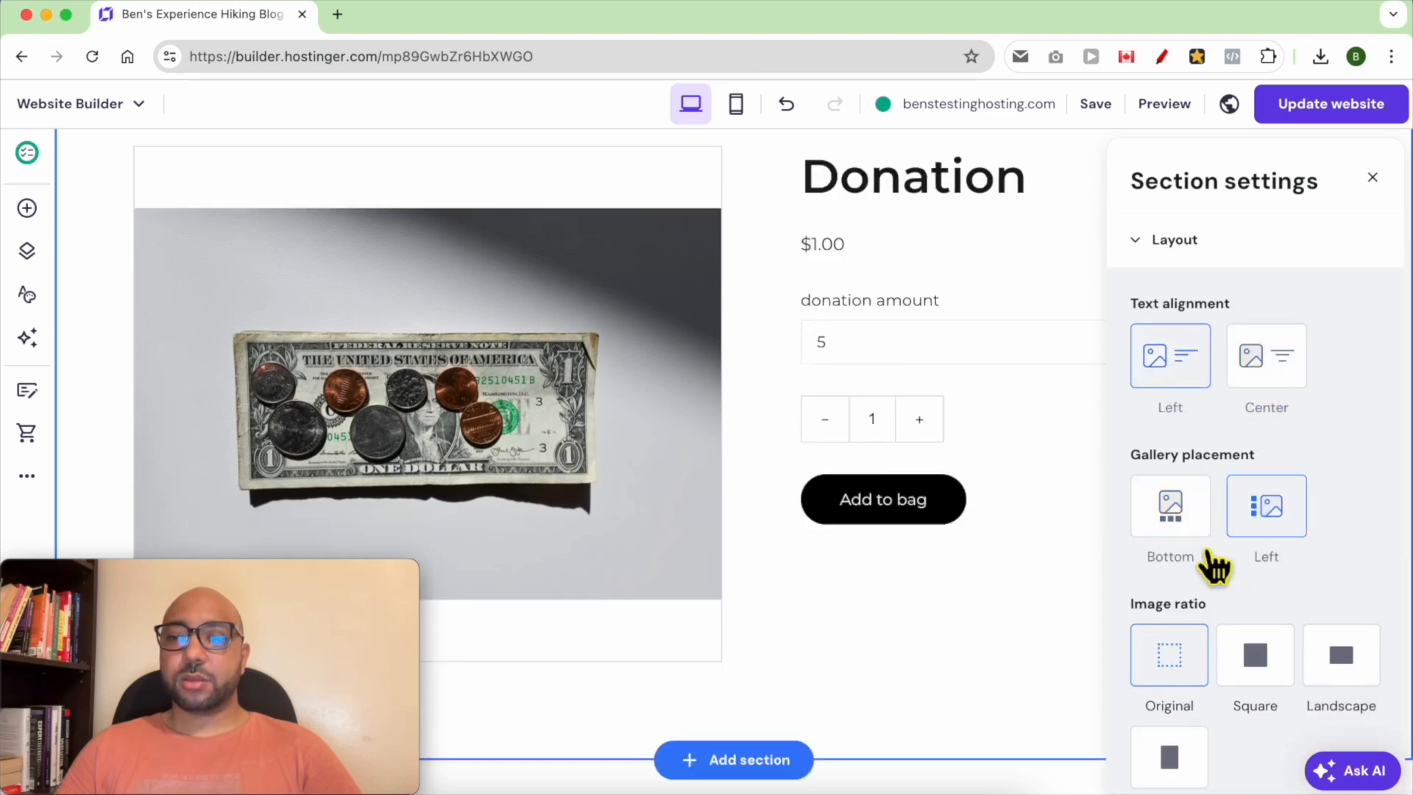
# - Set the Donation section's image ratio to Square and its image corner radius to 7%
pyautogui.scroll(-2, 1195, 562)
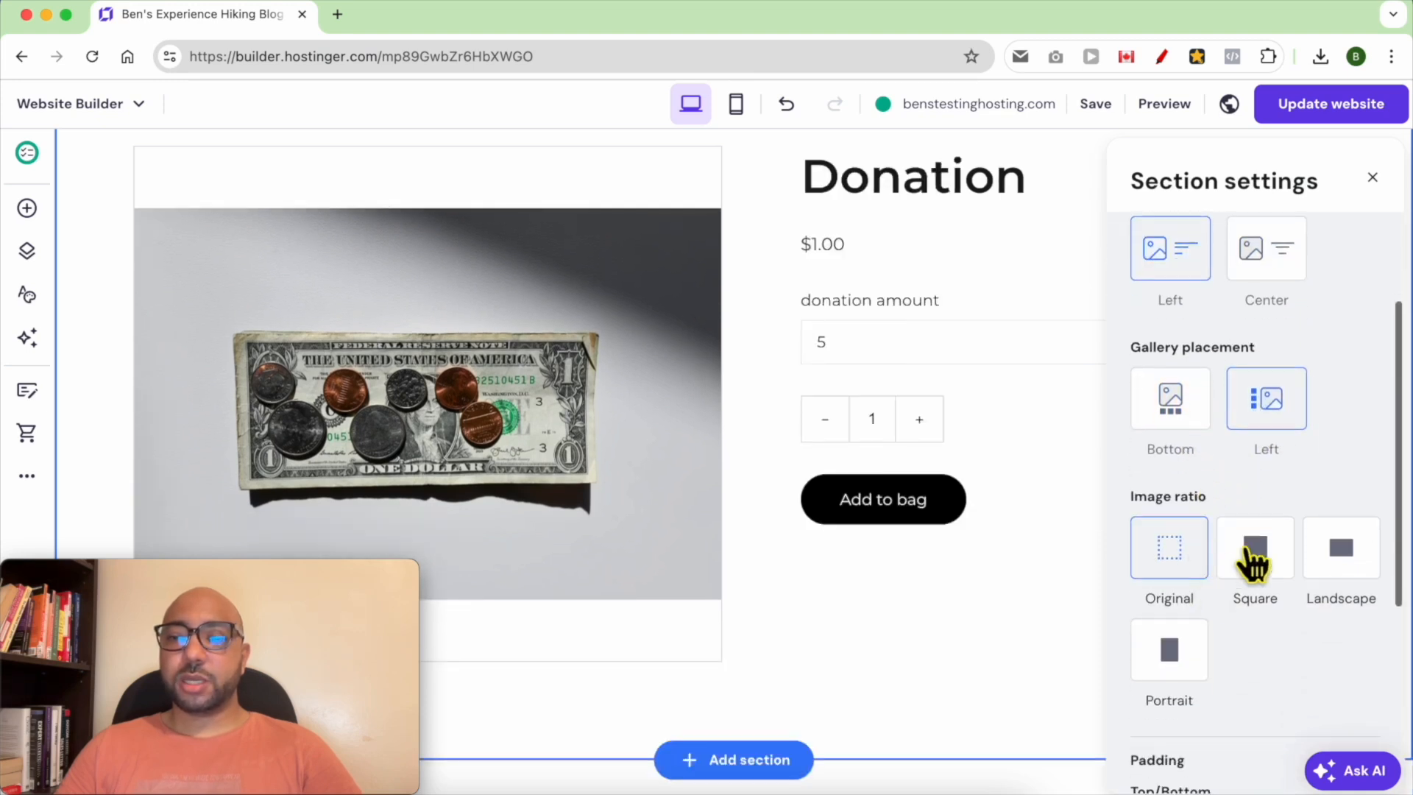
pyautogui.click(1254, 559)
pyautogui.click(1177, 563)
pyautogui.click(1240, 561)
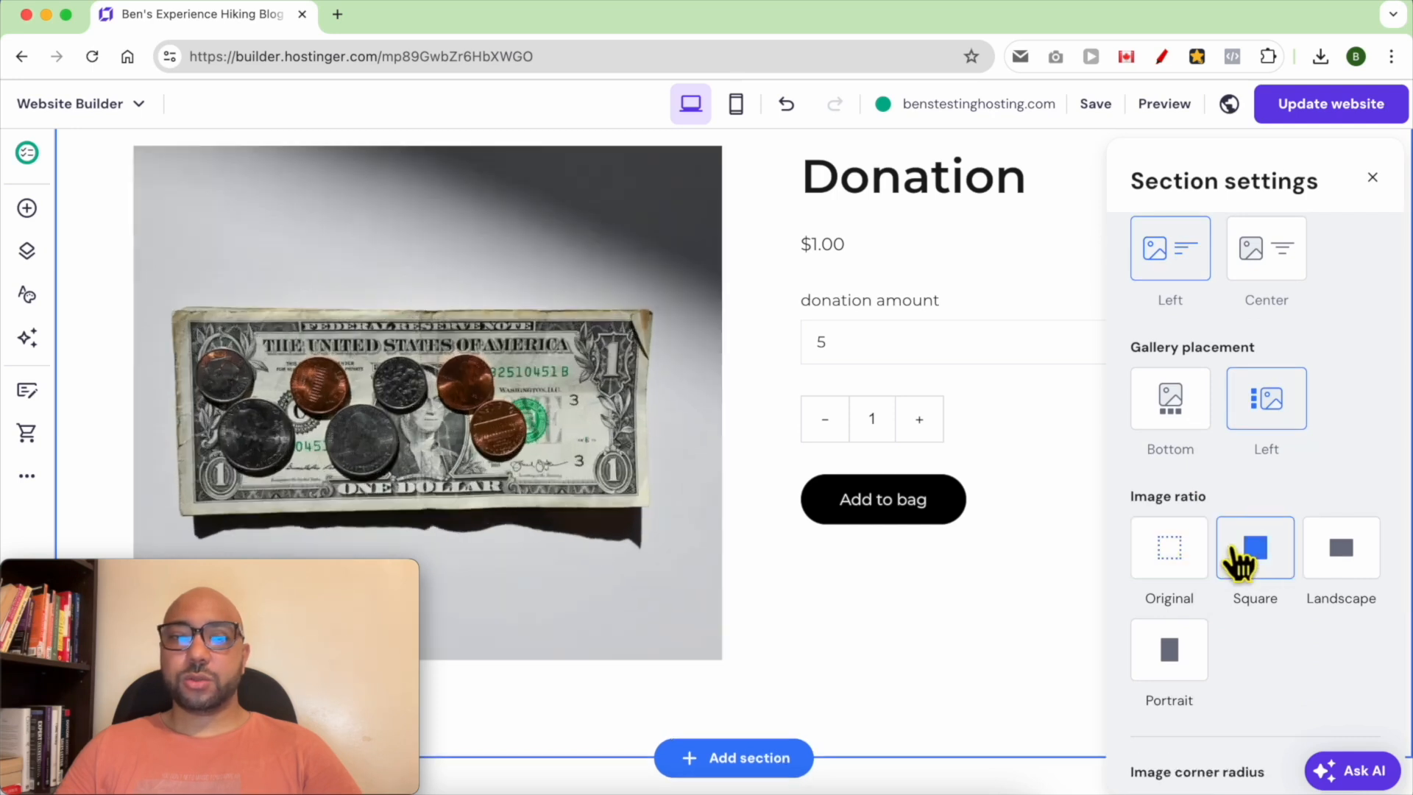
pyautogui.scroll(-3, 1232, 568)
pyautogui.moveTo(1137, 612); pyautogui.dragTo(1179, 629)
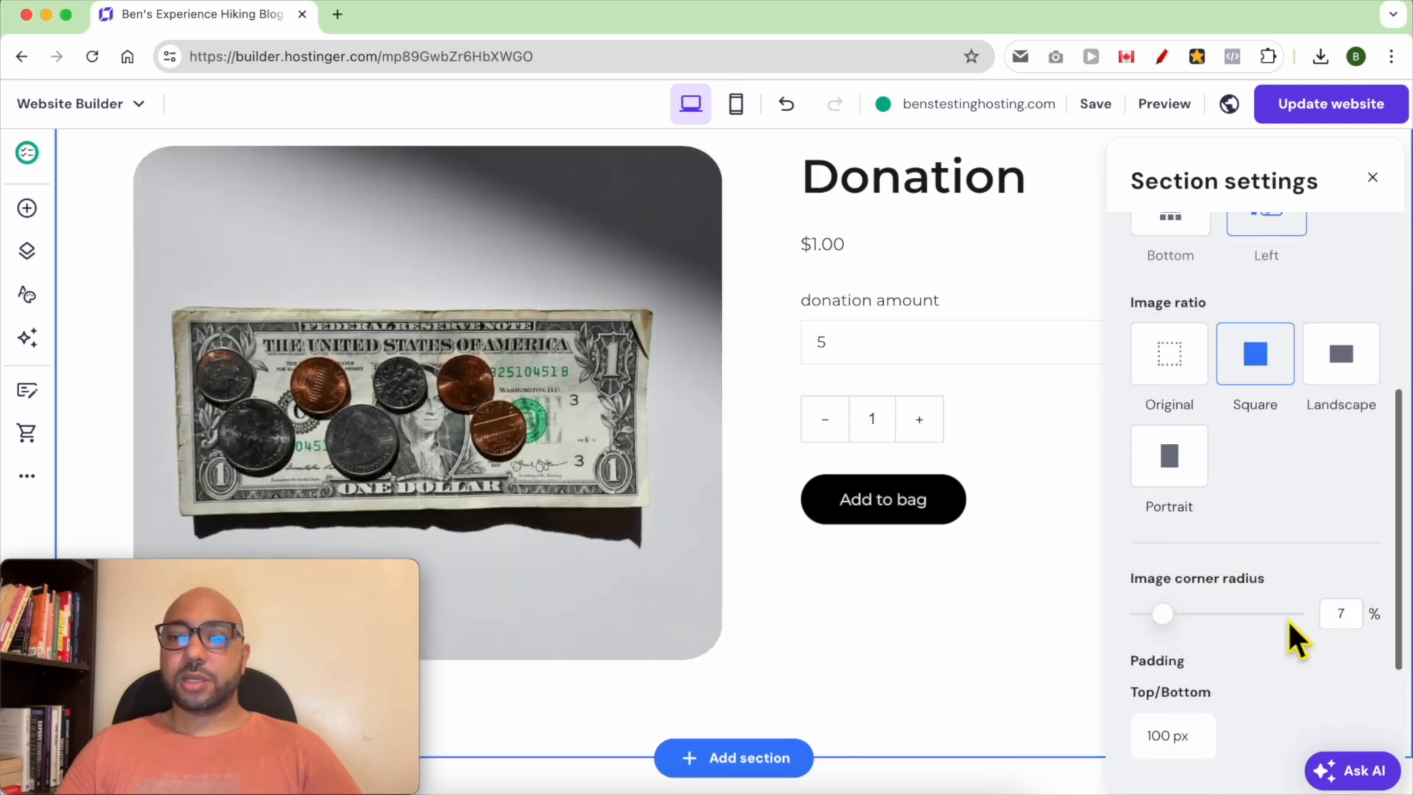
# - Try an image background for the Donation section, return to a color background and set the section color to #f1f1f1
pyautogui.scroll(-5, 1280, 589)
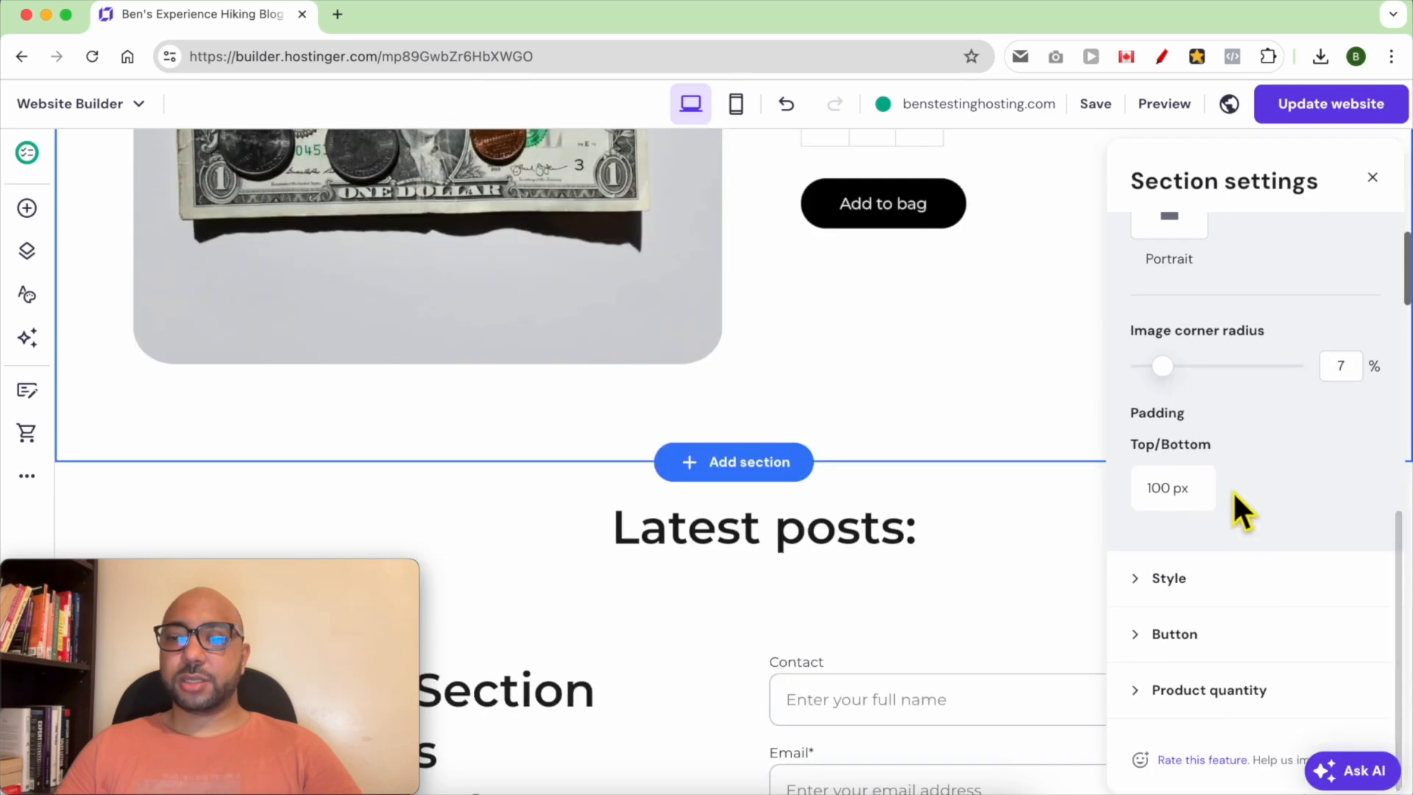
pyautogui.click(1221, 581)
pyautogui.scroll(5, 1013, 515)
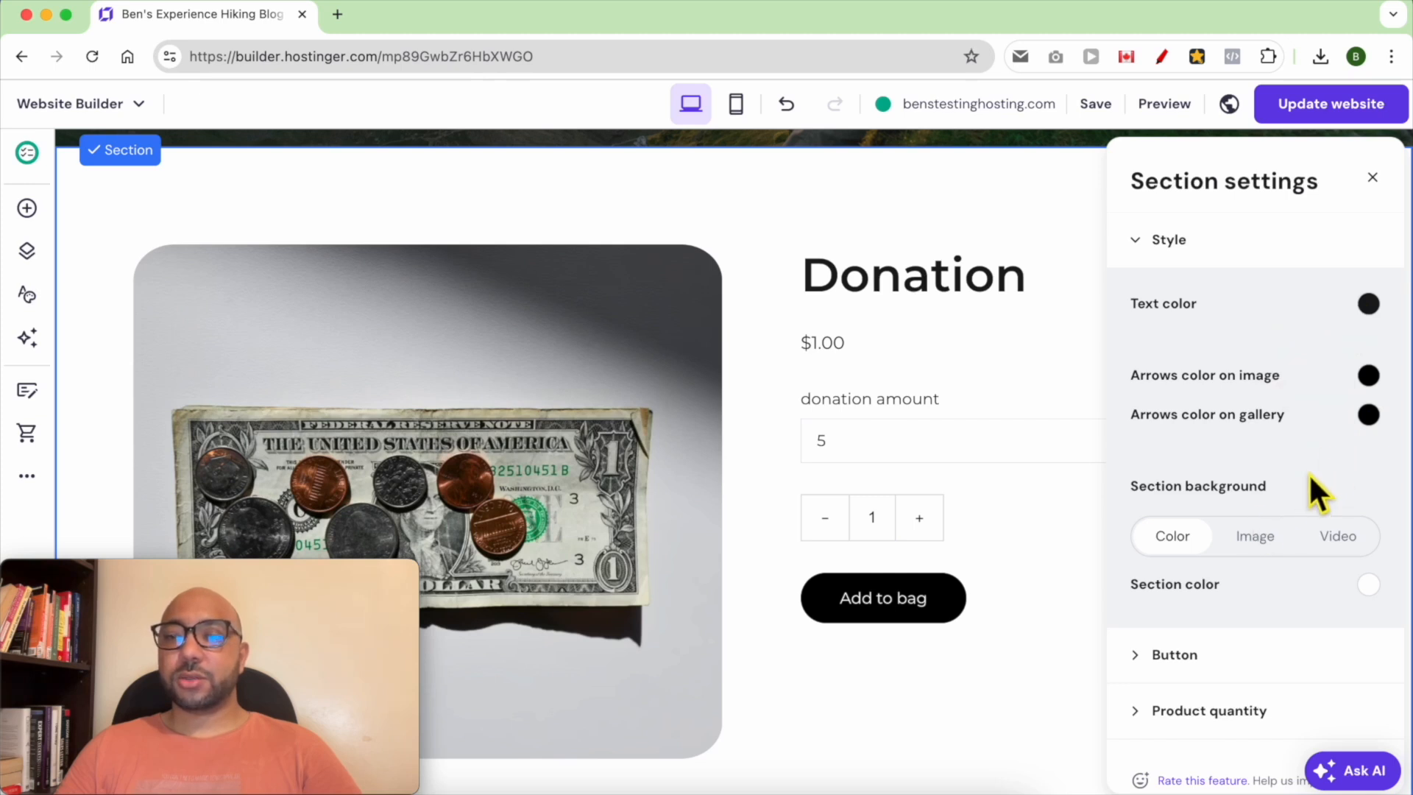
pyautogui.scroll(-1, 1295, 486)
pyautogui.click(1266, 524)
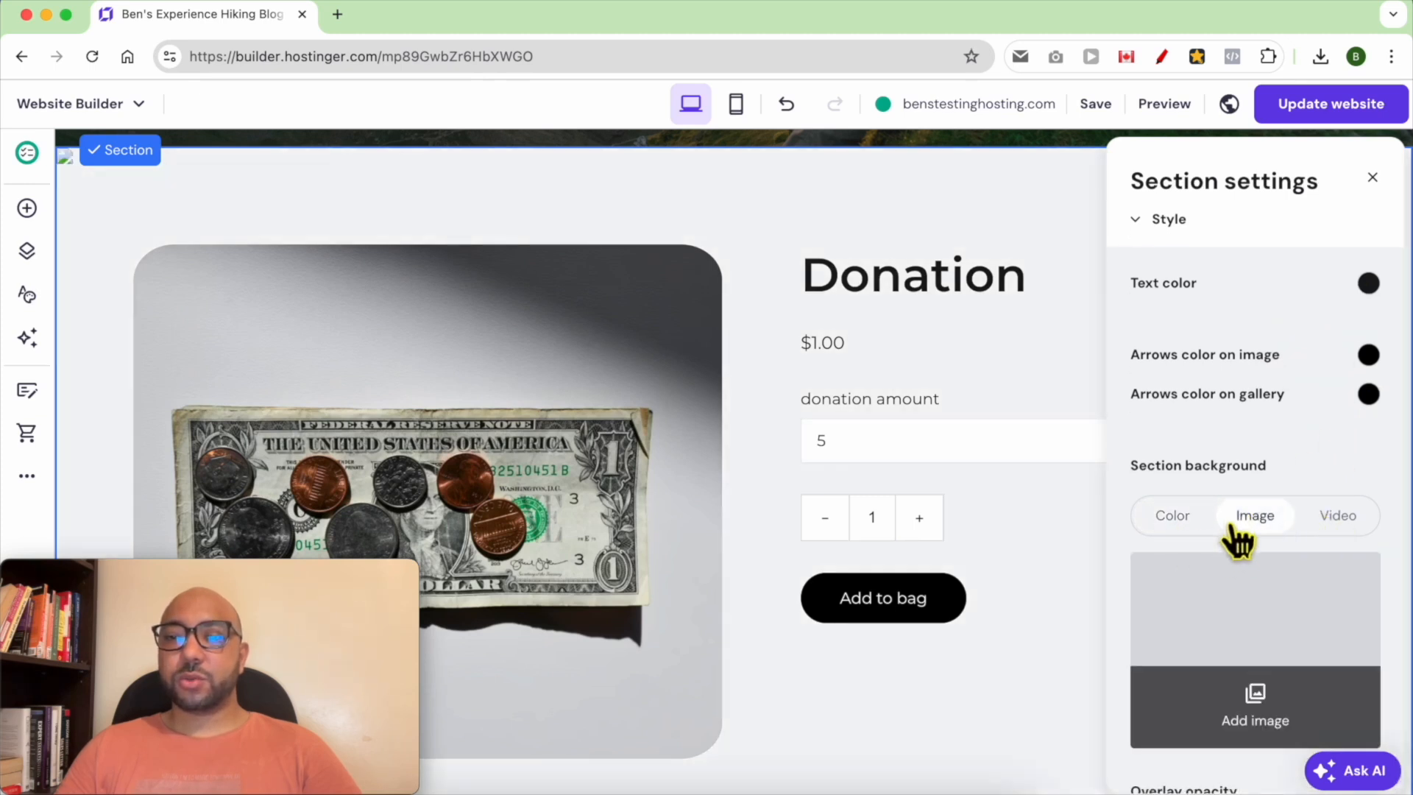
pyautogui.click(1162, 518)
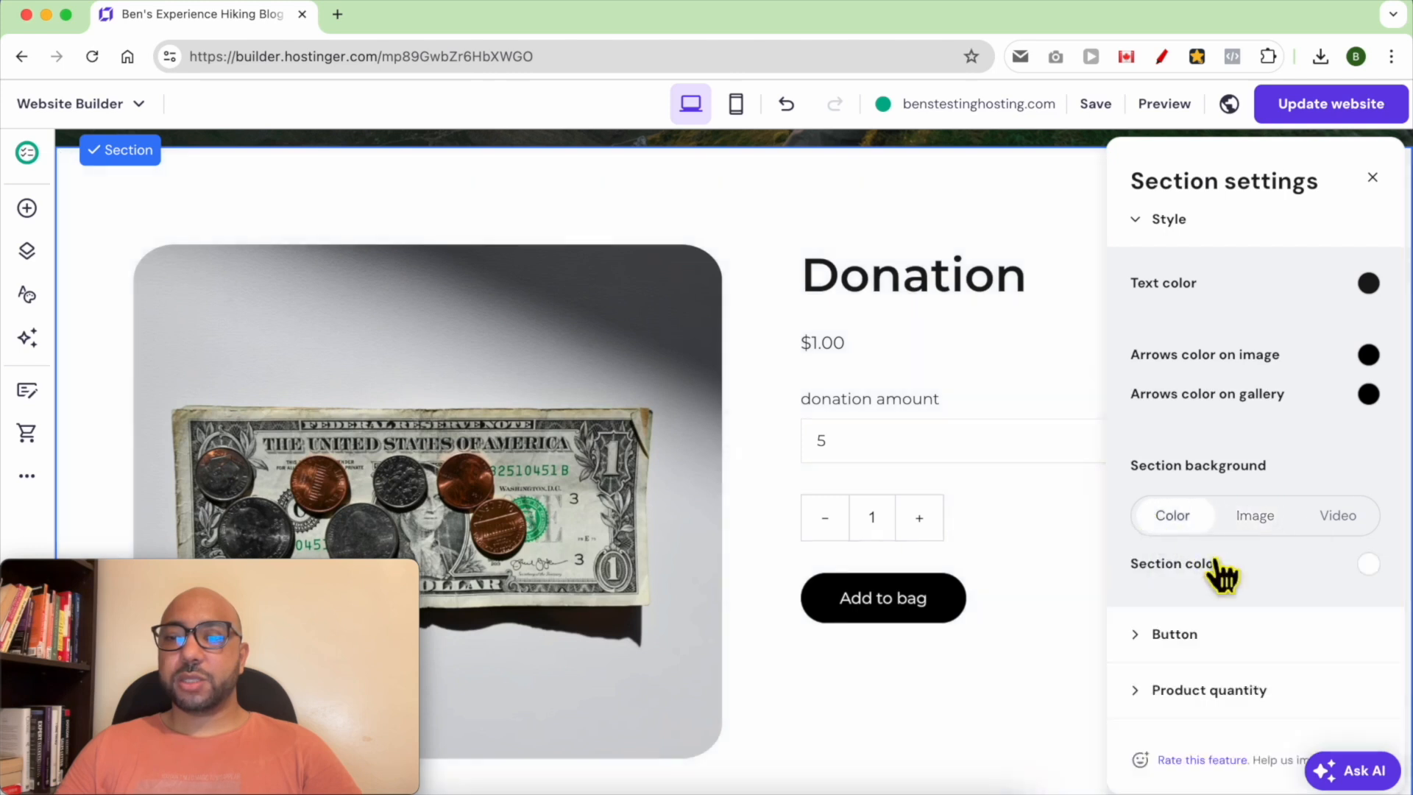
pyautogui.click(1366, 565)
pyautogui.click(1044, 438)
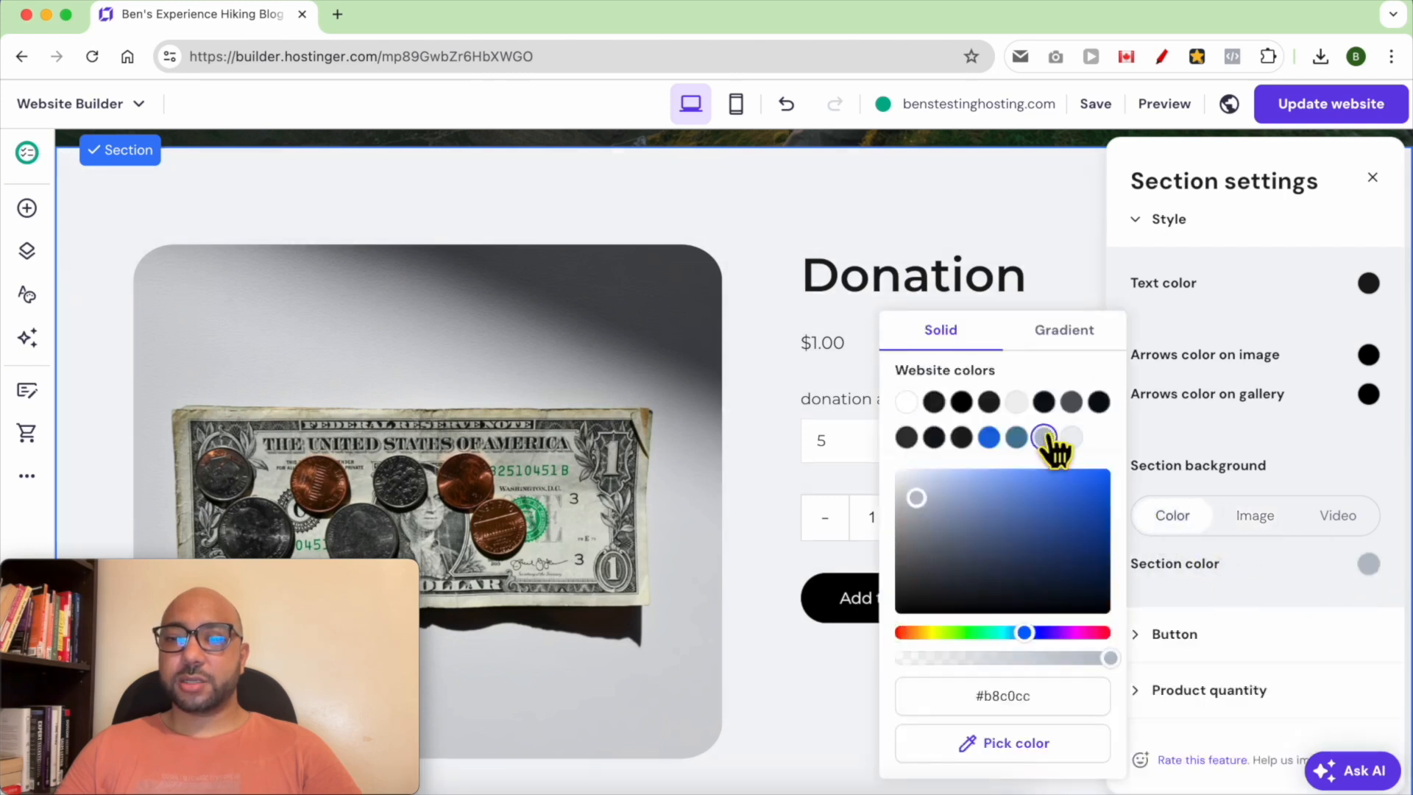
pyautogui.click(1017, 403)
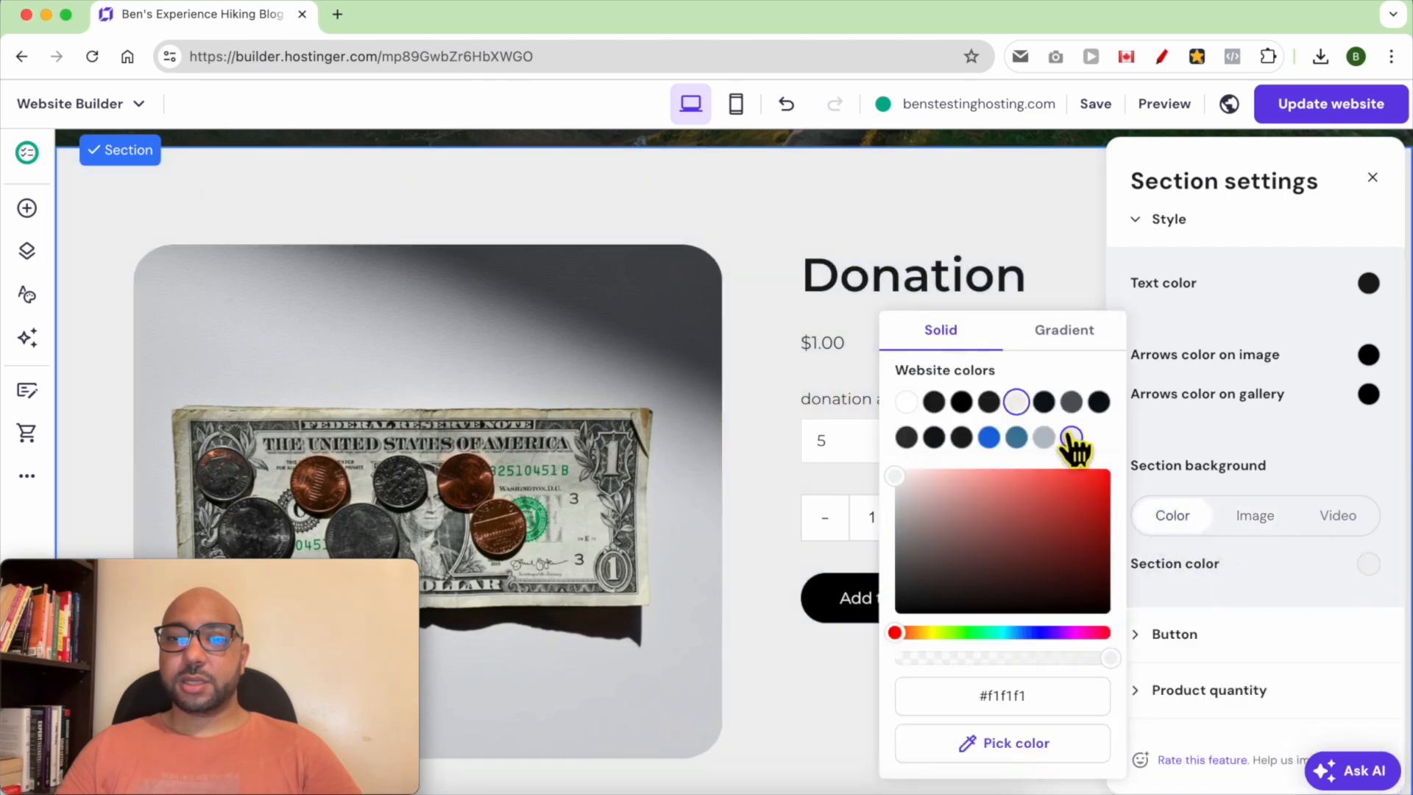
# - Try the Secondary style on the Donation section's button, return to Primary, and open and close the website styles for its shape
pyautogui.click(1248, 627)
pyautogui.scroll(-1, 1236, 655)
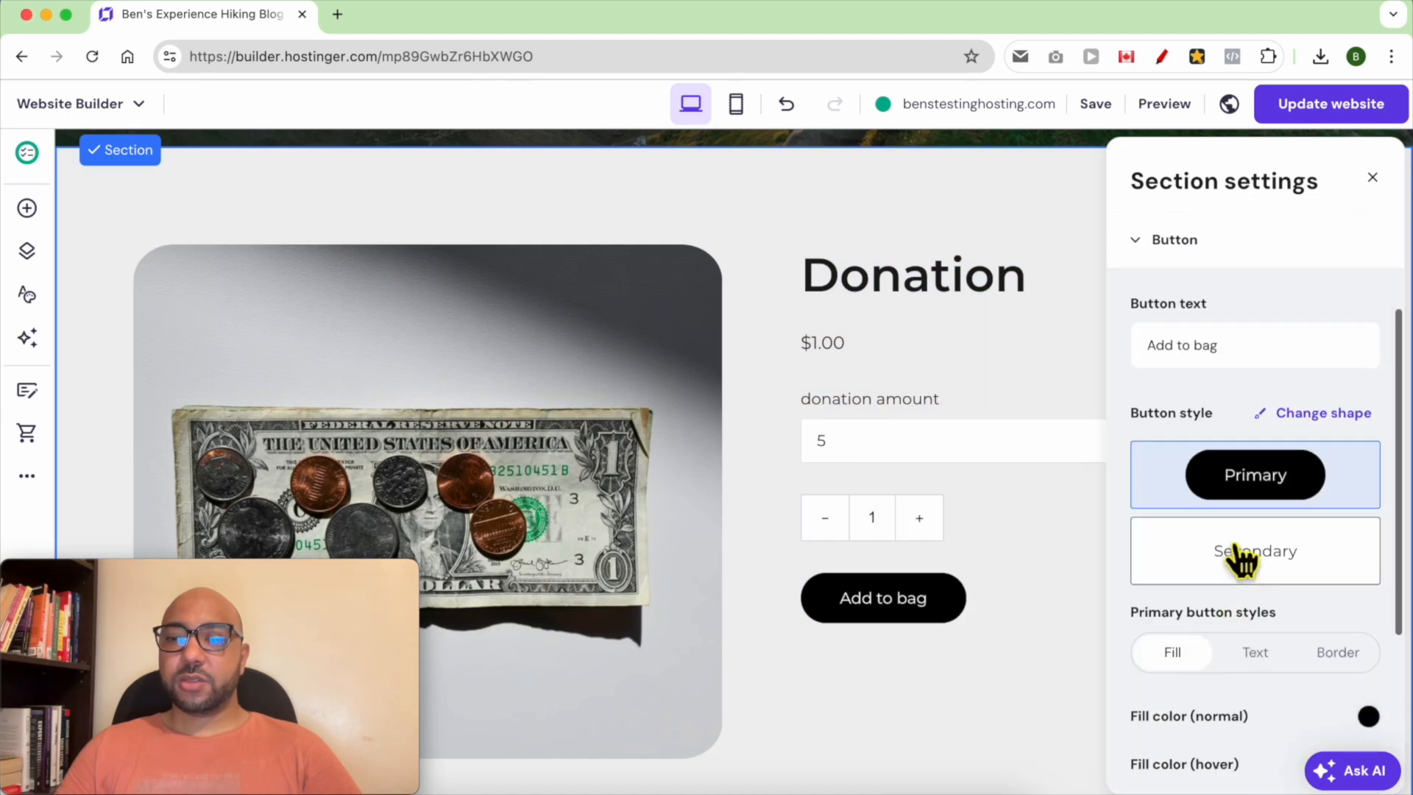
pyautogui.click(1217, 556)
pyautogui.click(1242, 492)
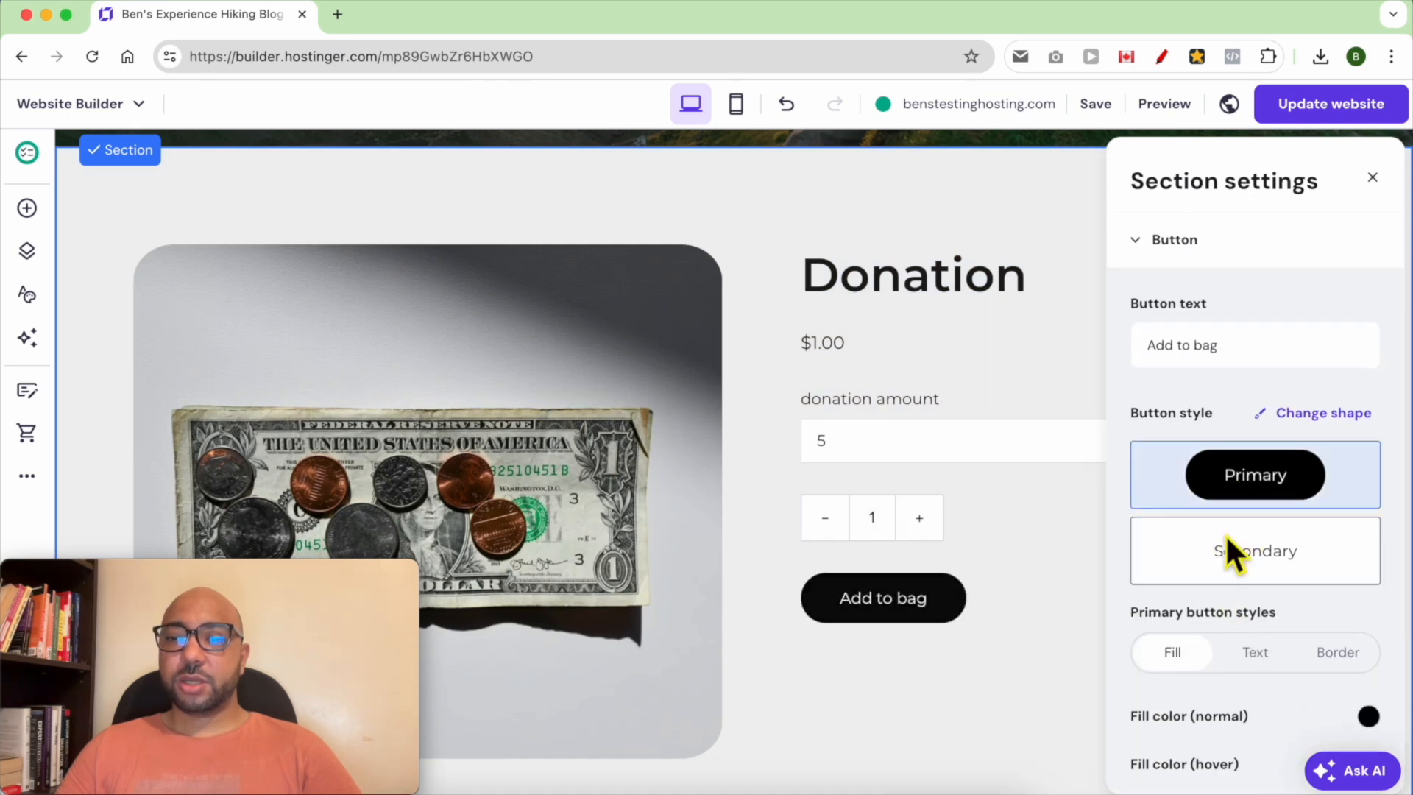
pyautogui.click(1317, 416)
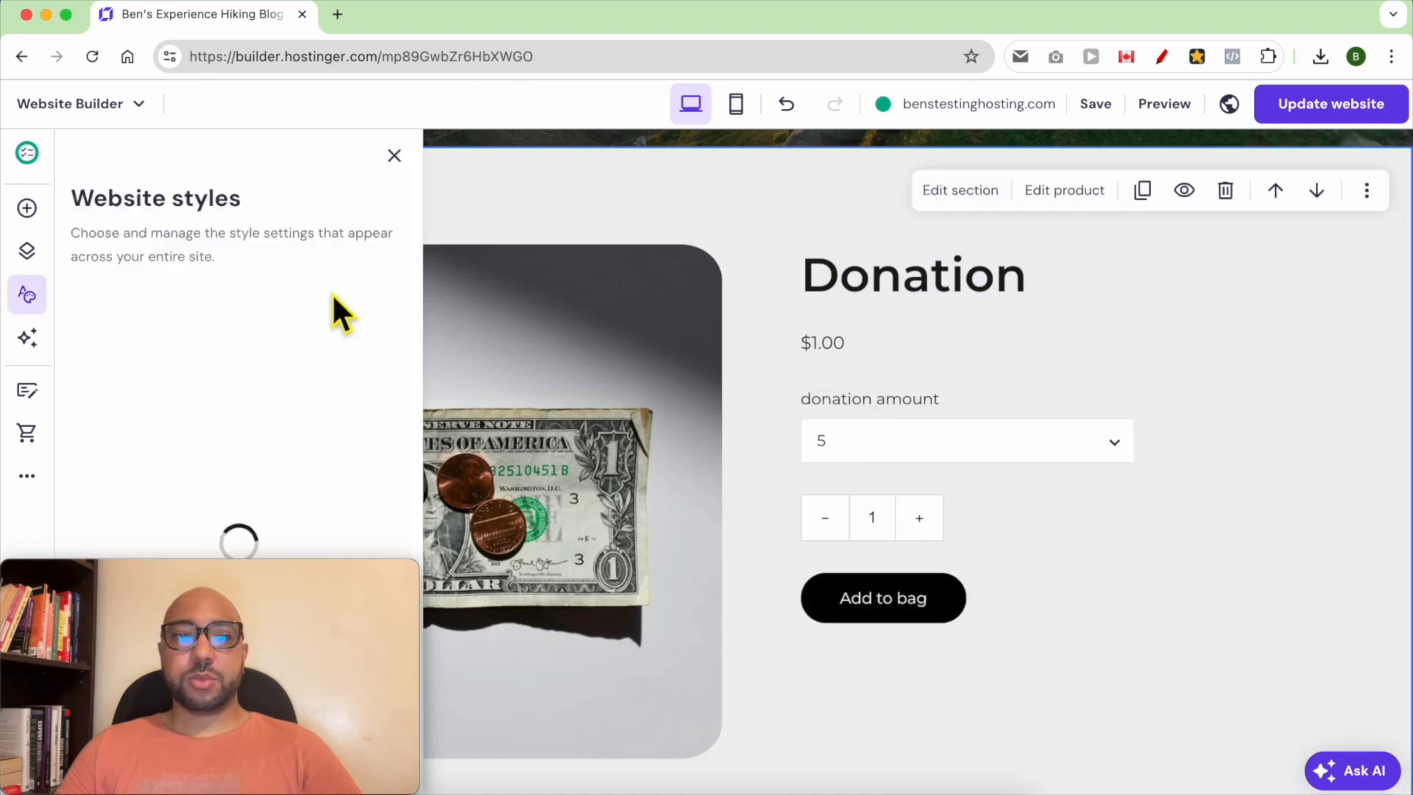
pyautogui.click(394, 155)
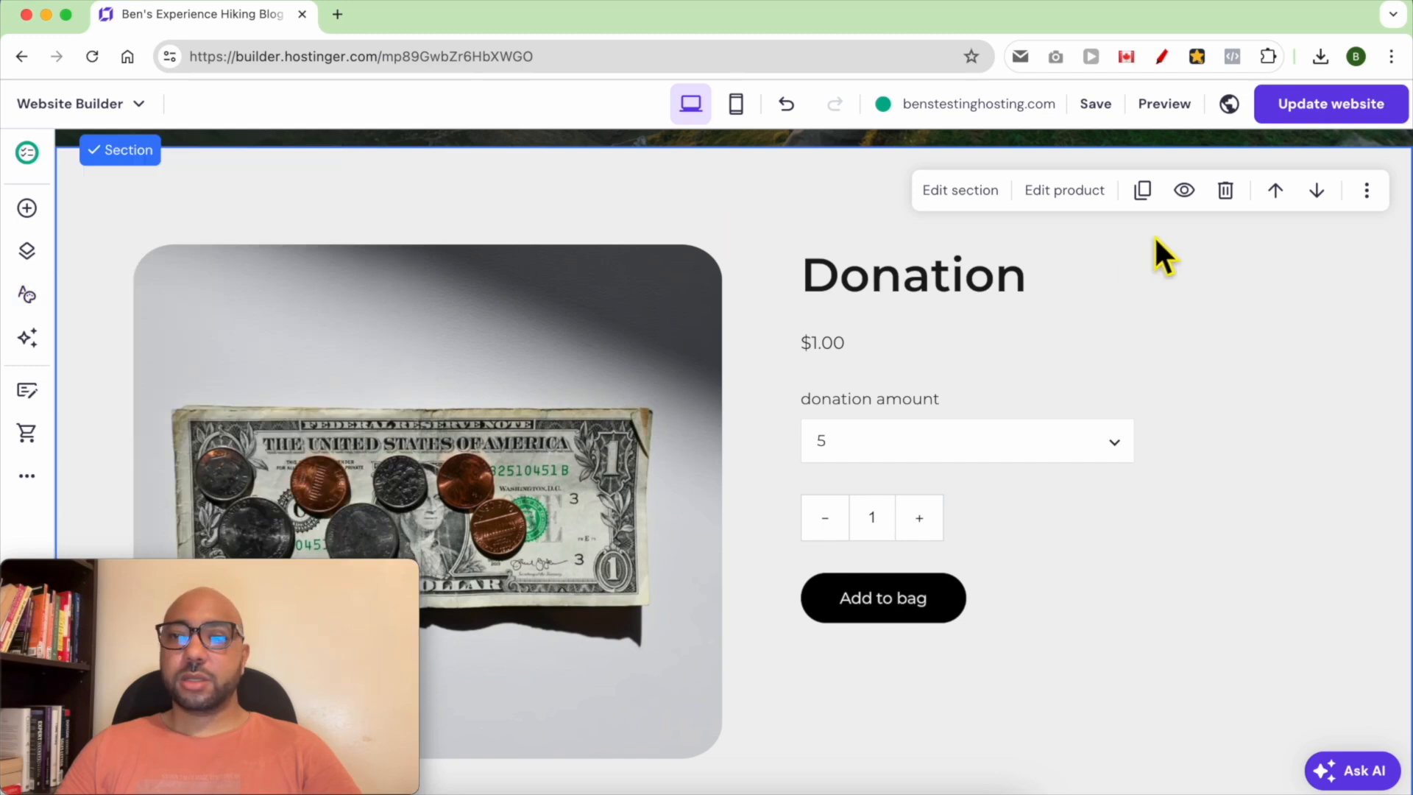
# - Review the Donation section's button text, fill, border and size options and its product quantity setting
pyautogui.click(960, 193)
pyautogui.click(1199, 412)
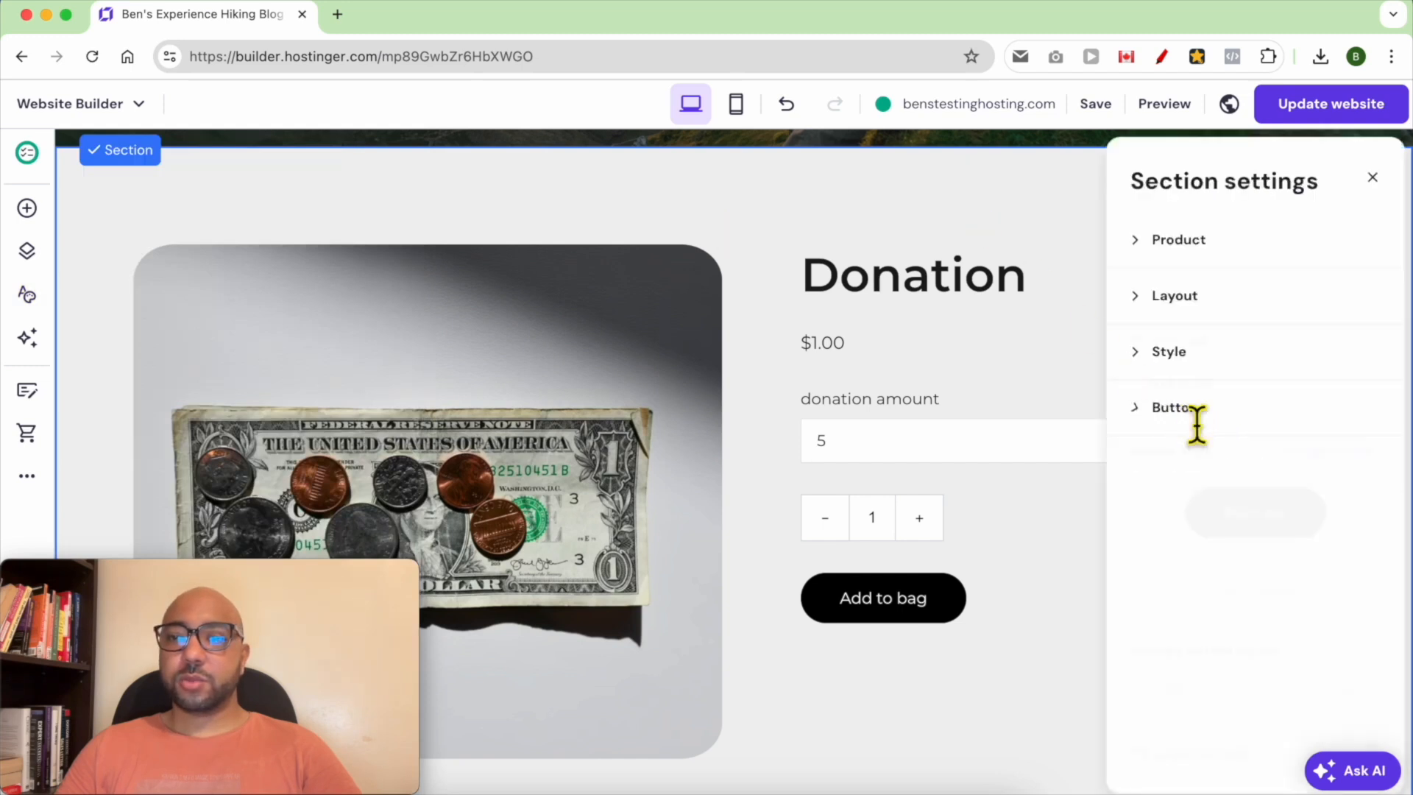
pyautogui.scroll(-4, 1280, 559)
pyautogui.scroll(-2, 1210, 570)
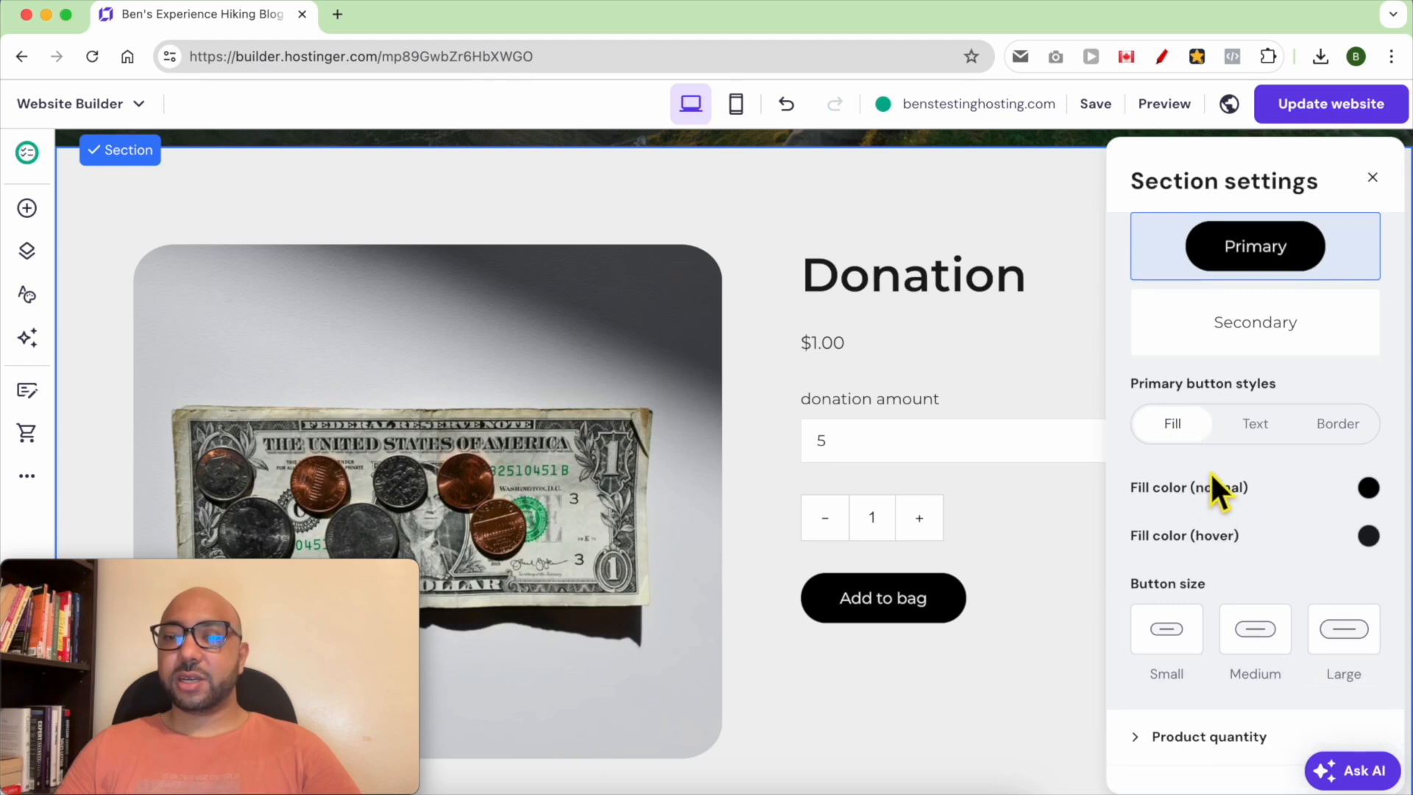
pyautogui.click(1258, 428)
pyautogui.click(1328, 434)
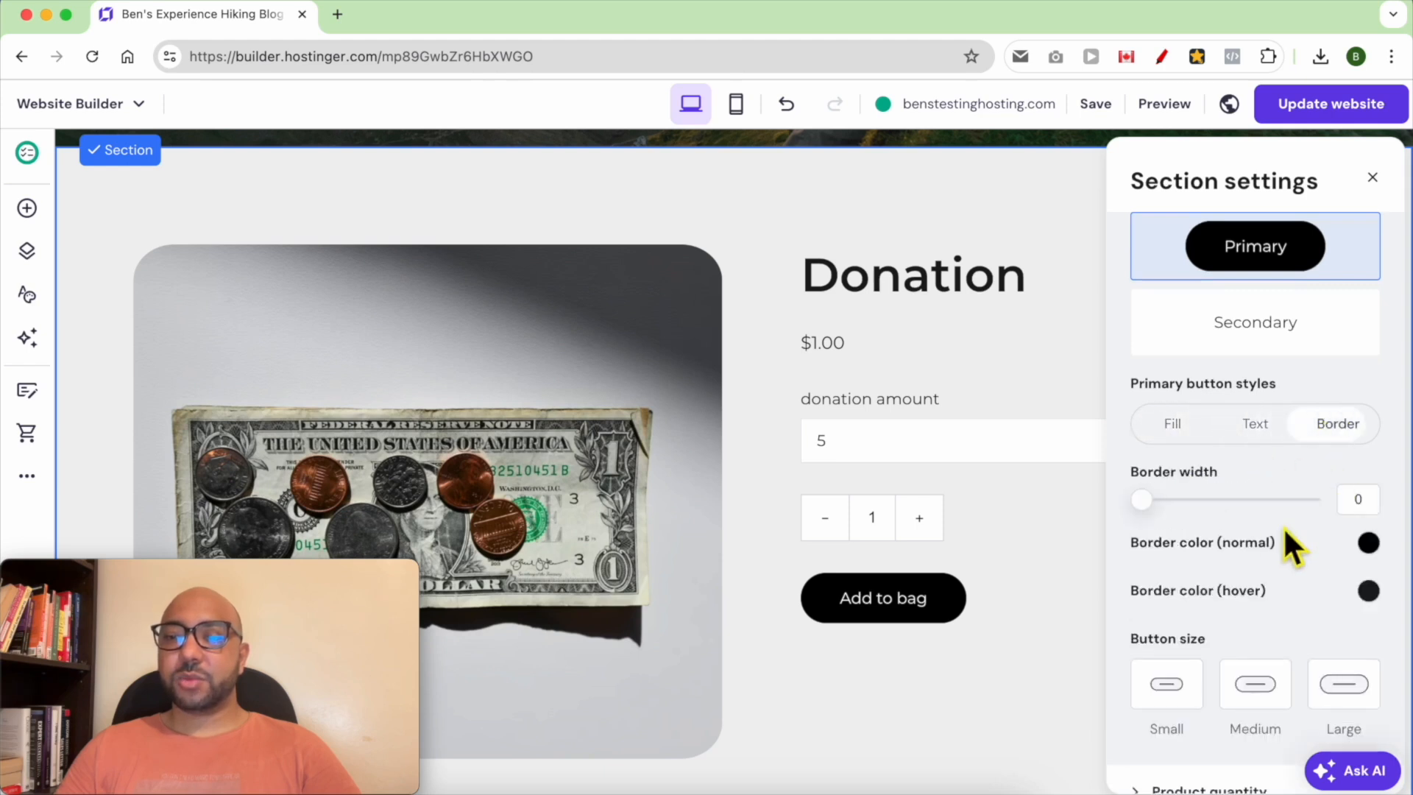
pyautogui.scroll(-2, 1280, 589)
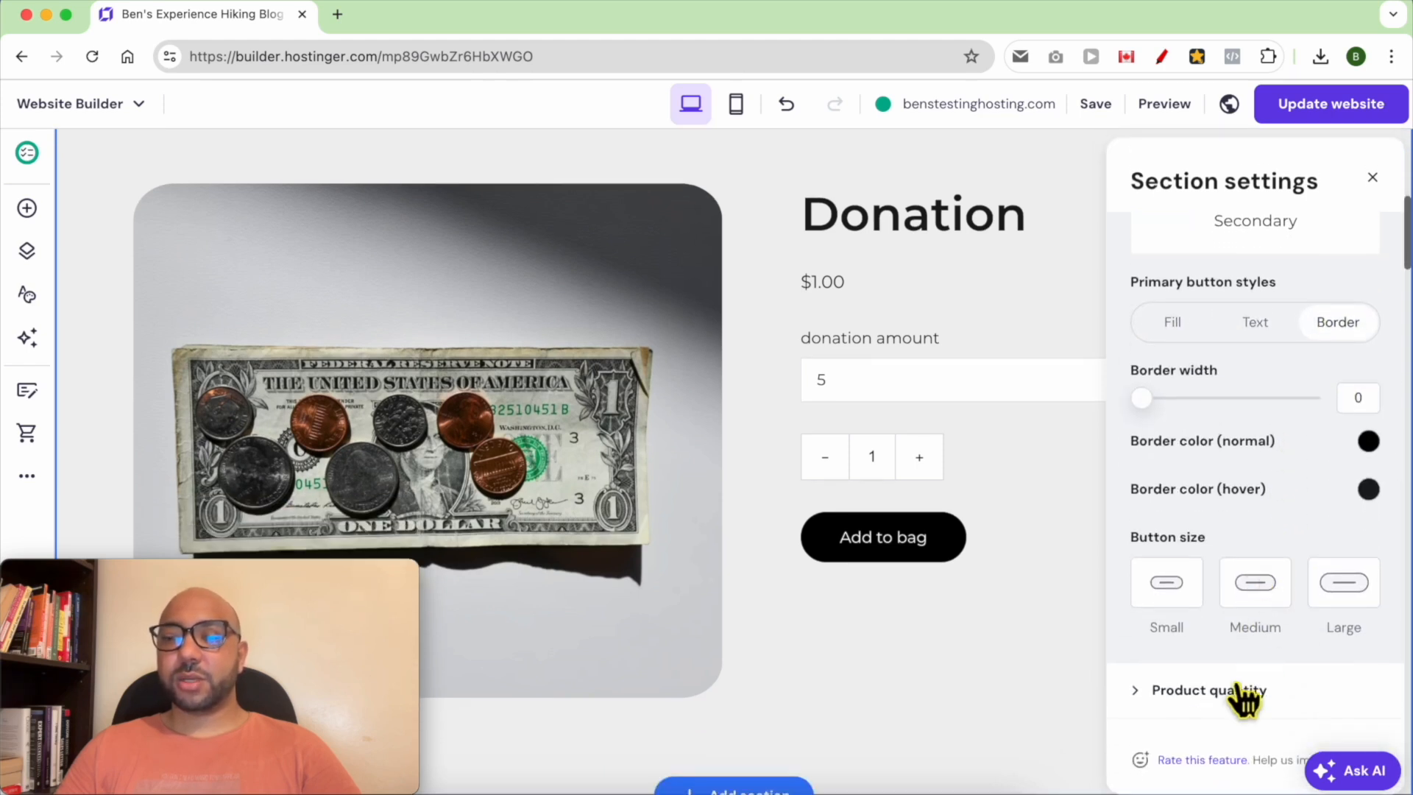
pyautogui.click(1247, 690)
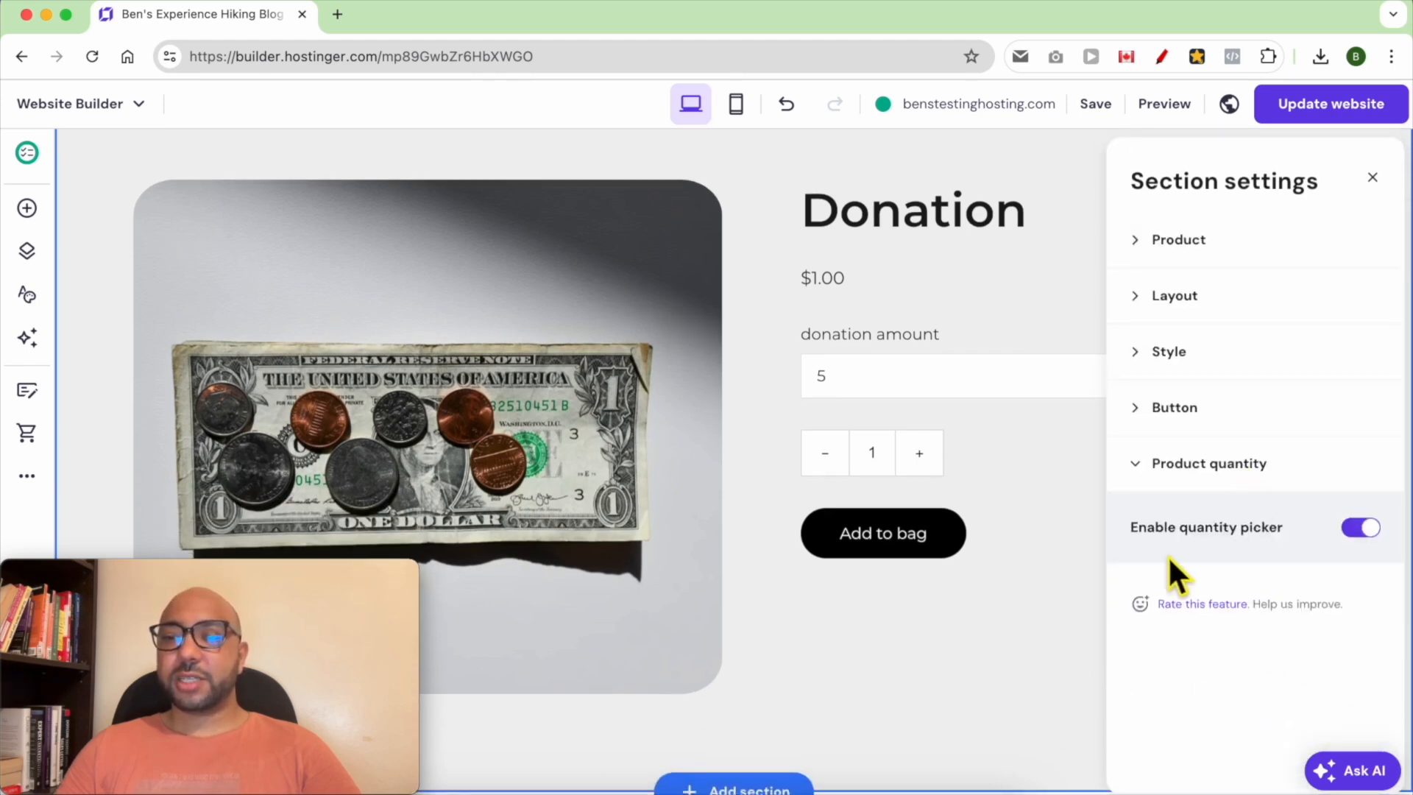
# - Publish the website changes and open the live homepage at its Donation section
pyautogui.click(1309, 113)
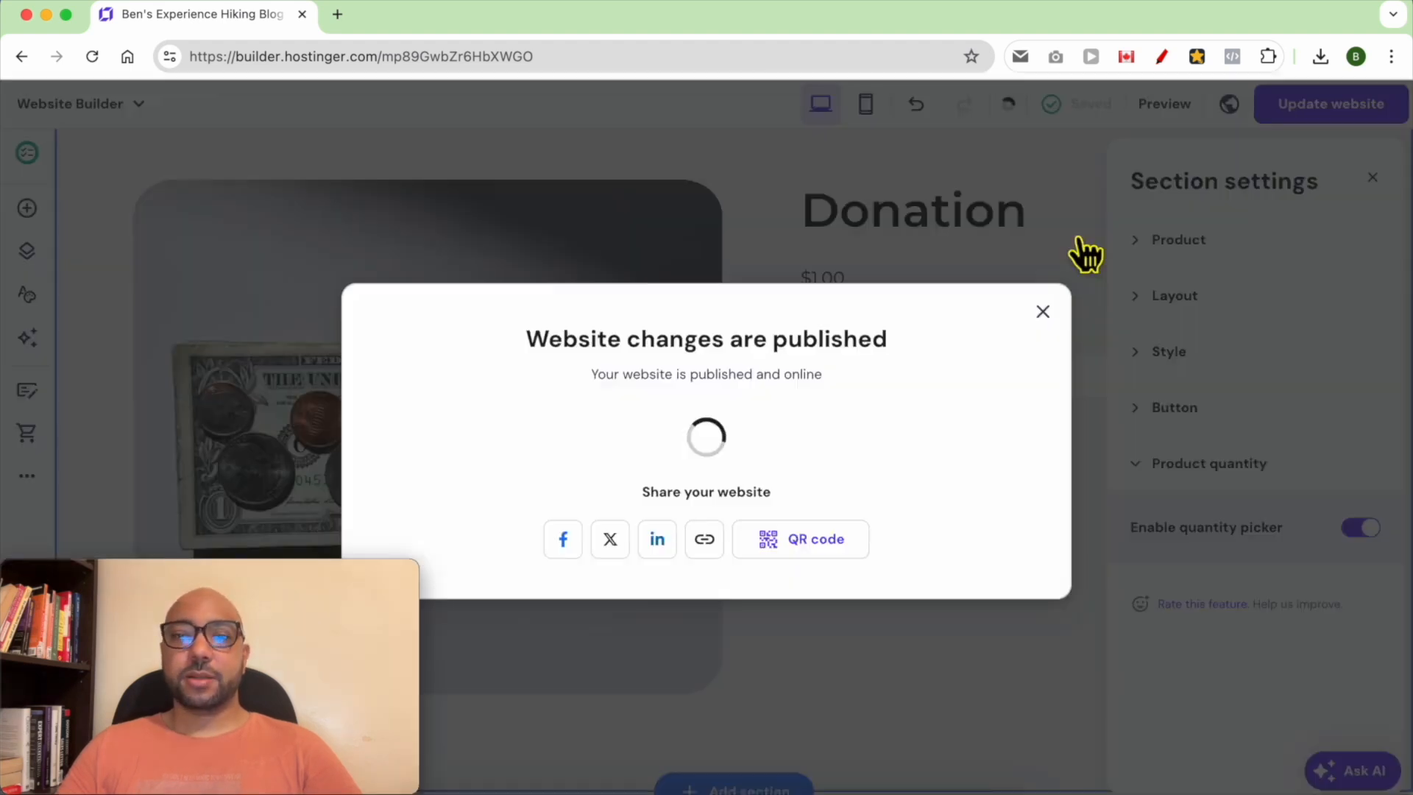
pyautogui.click(964, 442)
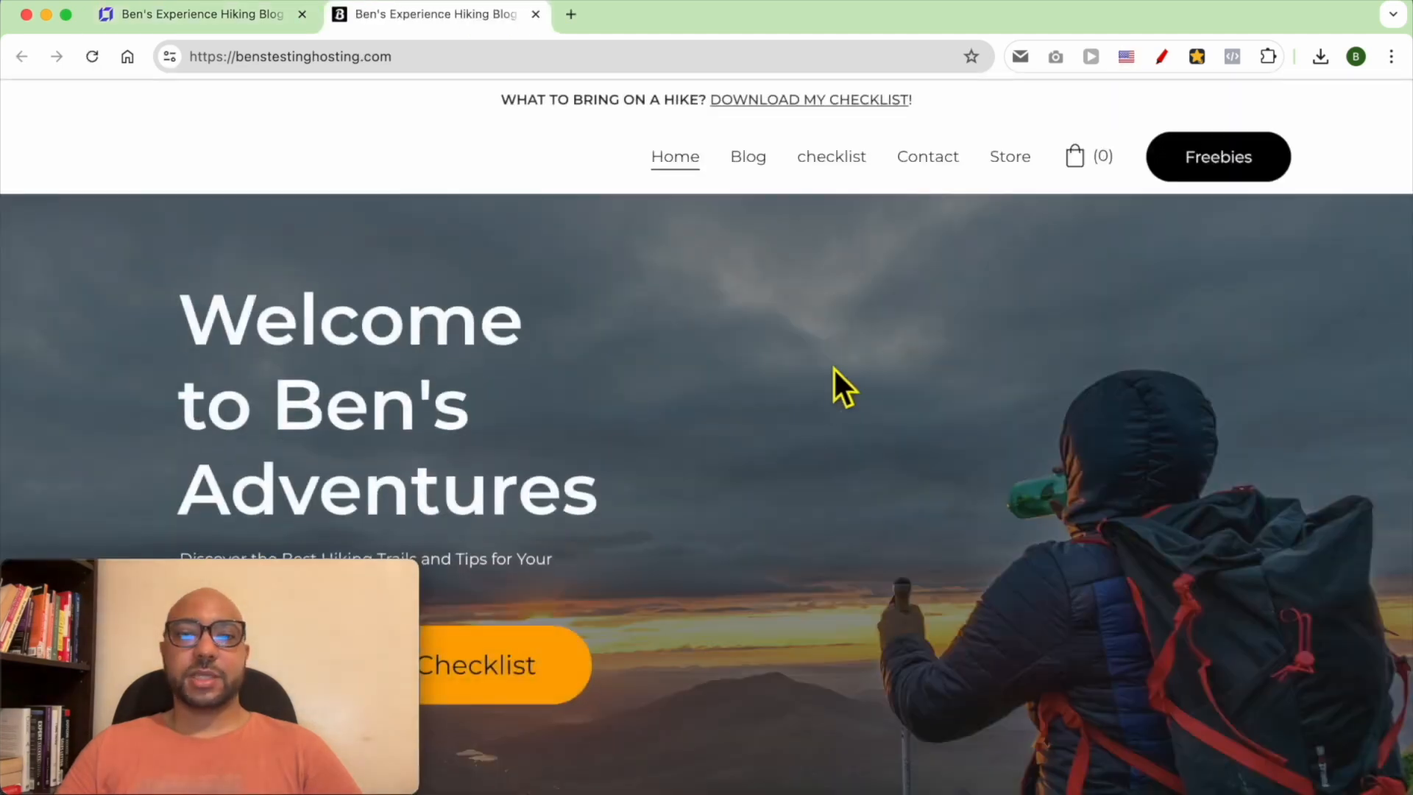
pyautogui.scroll(-5, 834, 369)
pyautogui.scroll(-8, 835, 369)
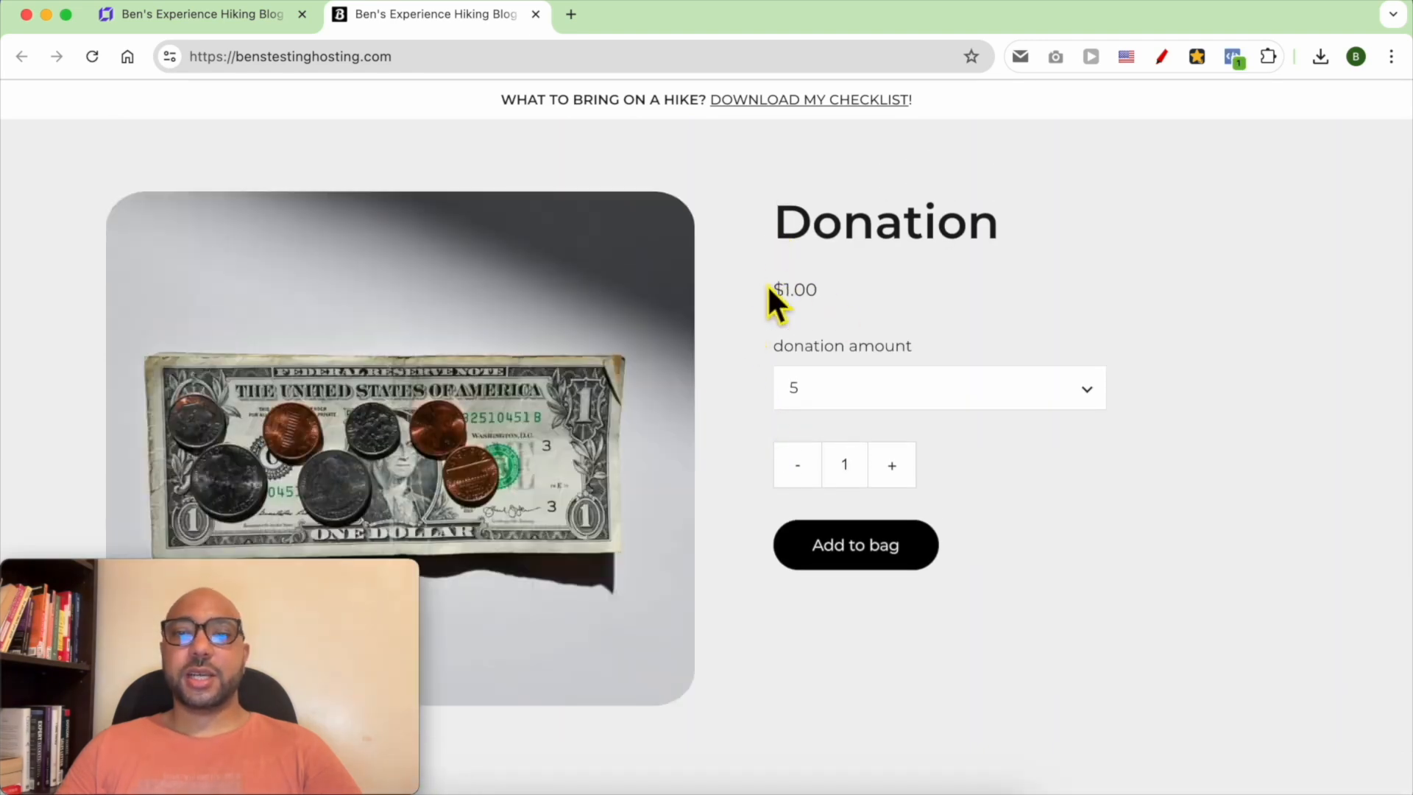
# - Add the Donation product with a donation amount of 20 to the shopping bag and start the checkout
pyautogui.doubleClick(876, 249)
pyautogui.doubleClick(808, 296)
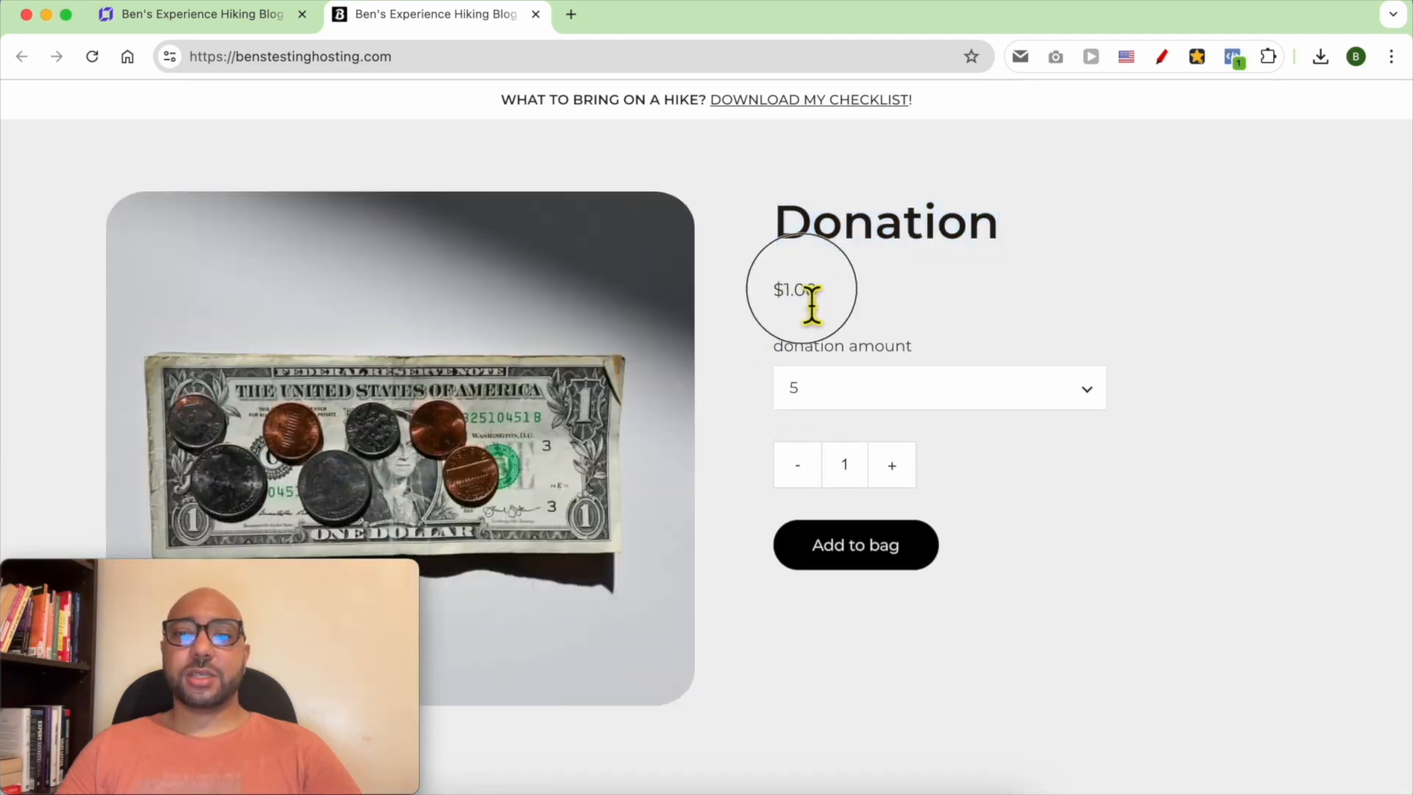
pyautogui.click(846, 378)
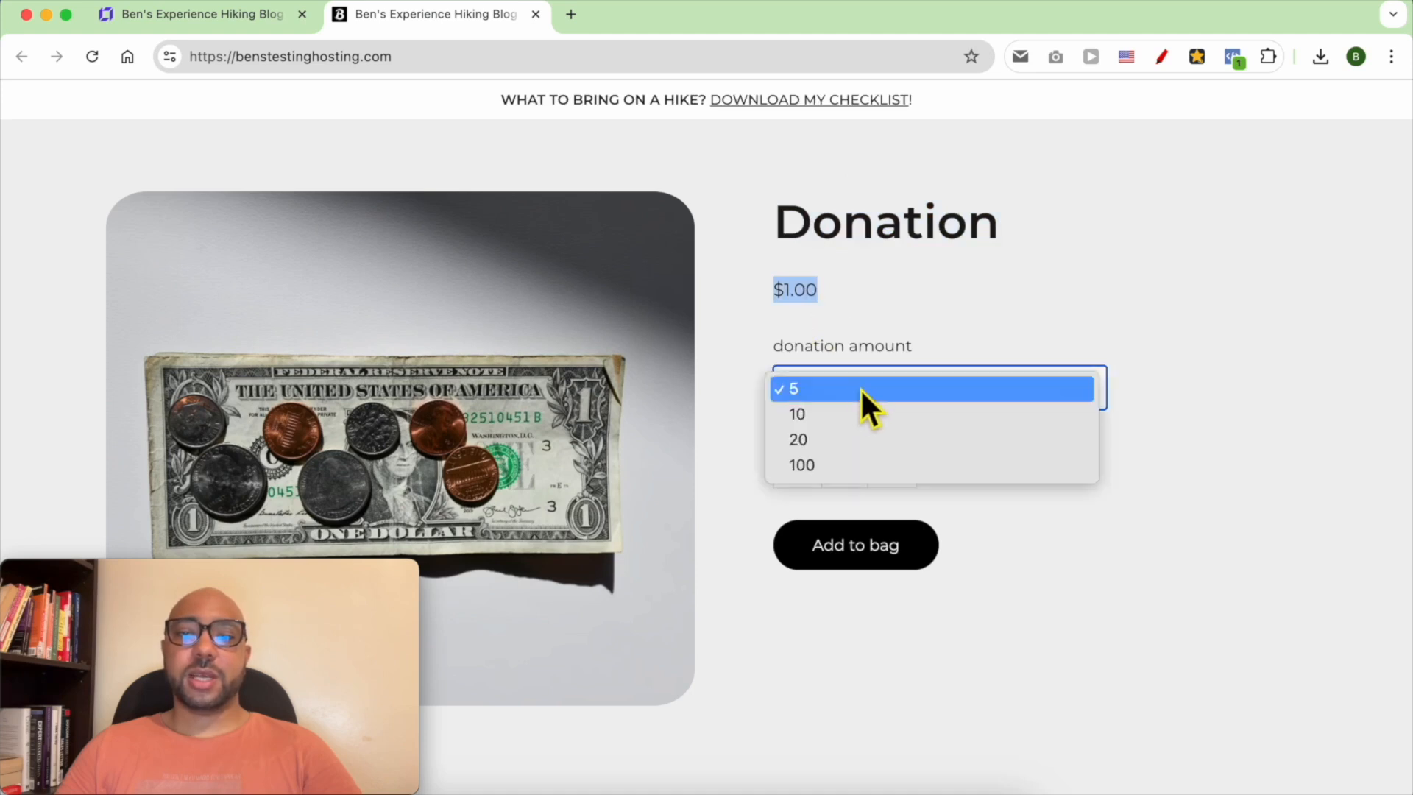
pyautogui.click(857, 414)
pyautogui.click(874, 393)
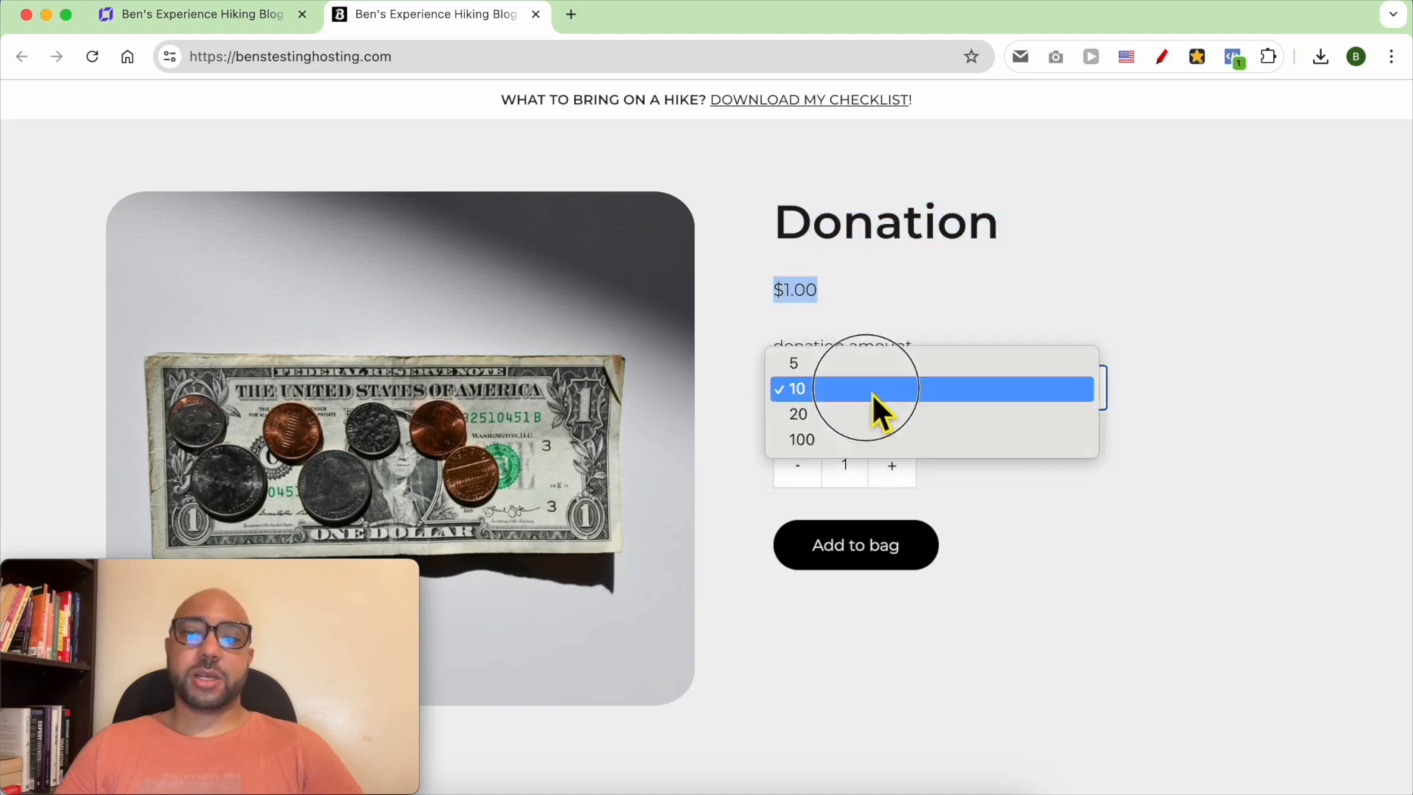
pyautogui.click(845, 565)
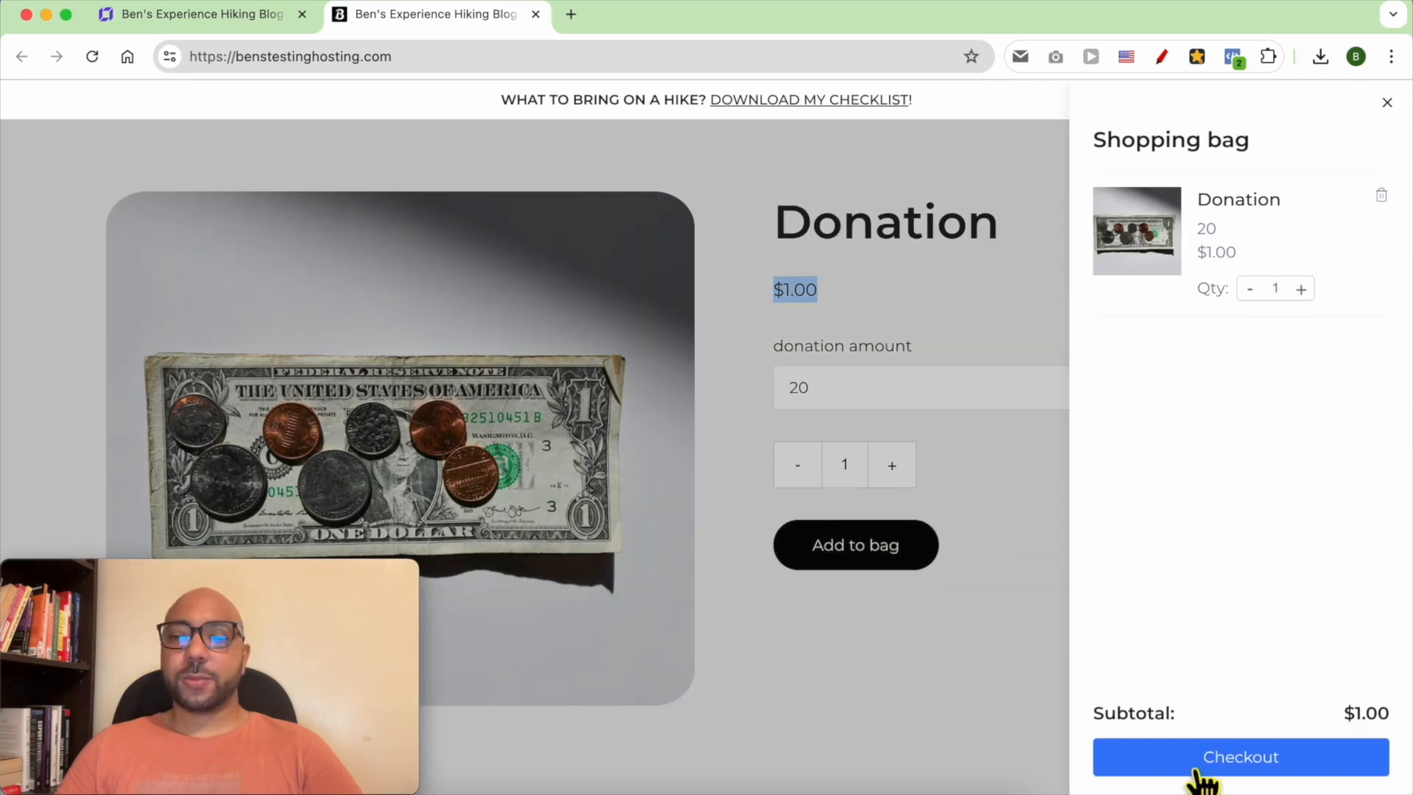
pyautogui.click(1233, 764)
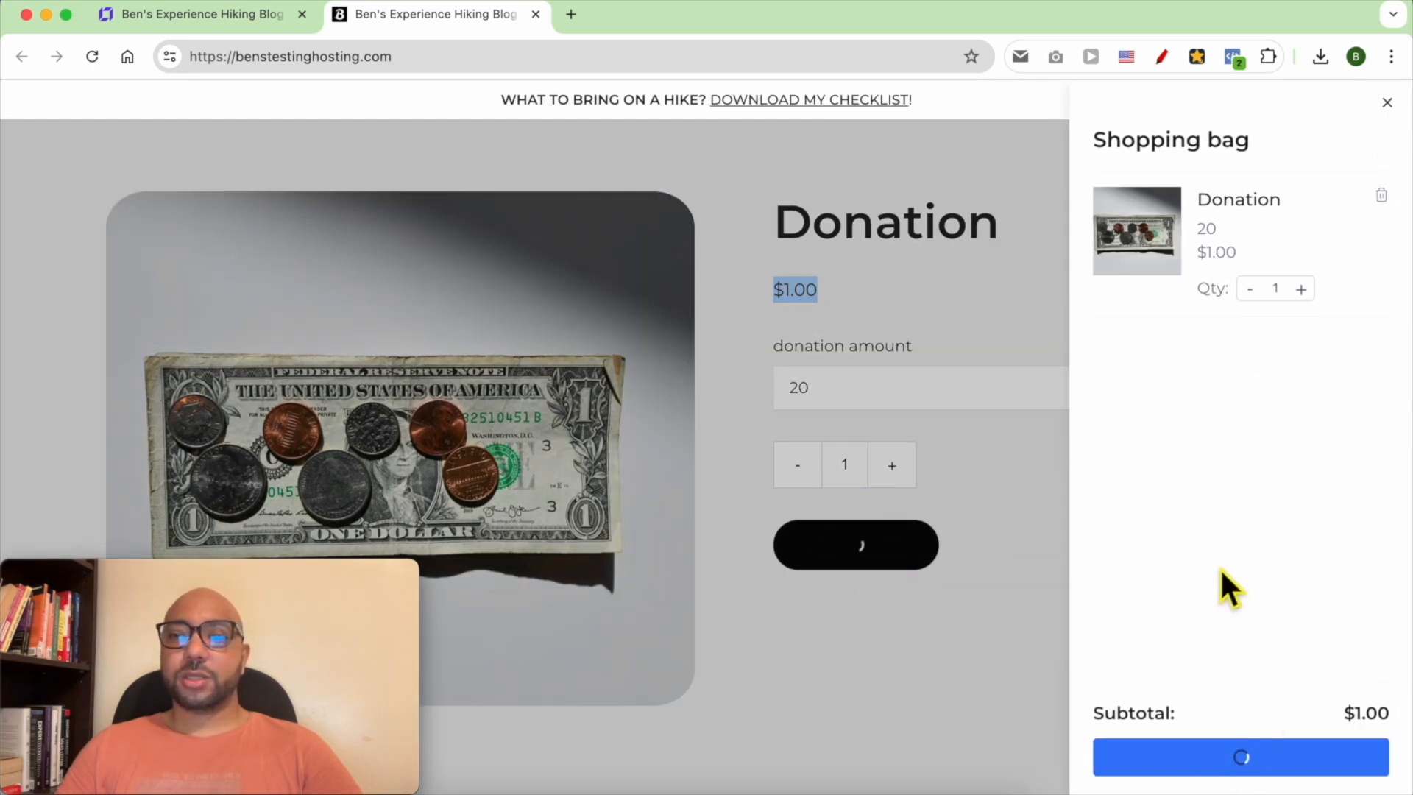